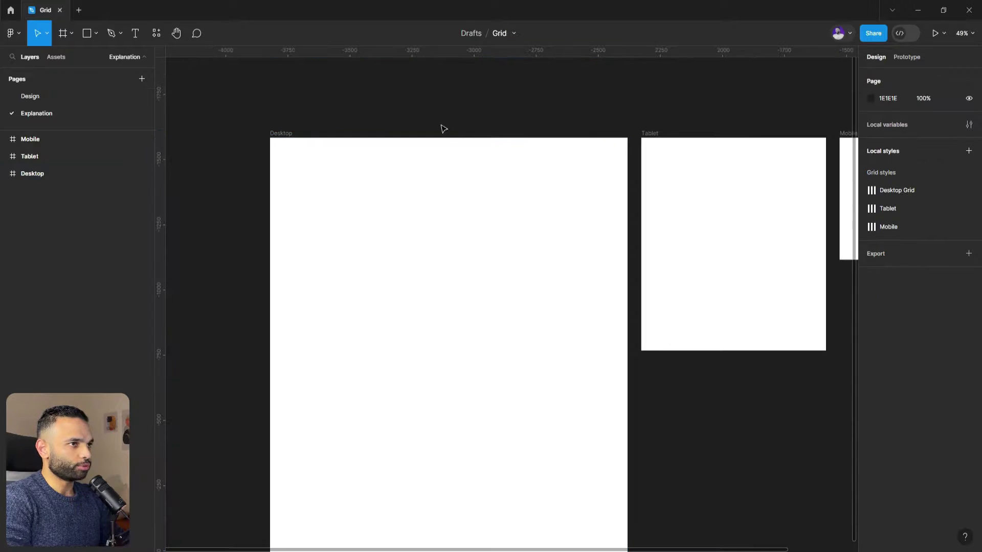
left_click(63, 34)
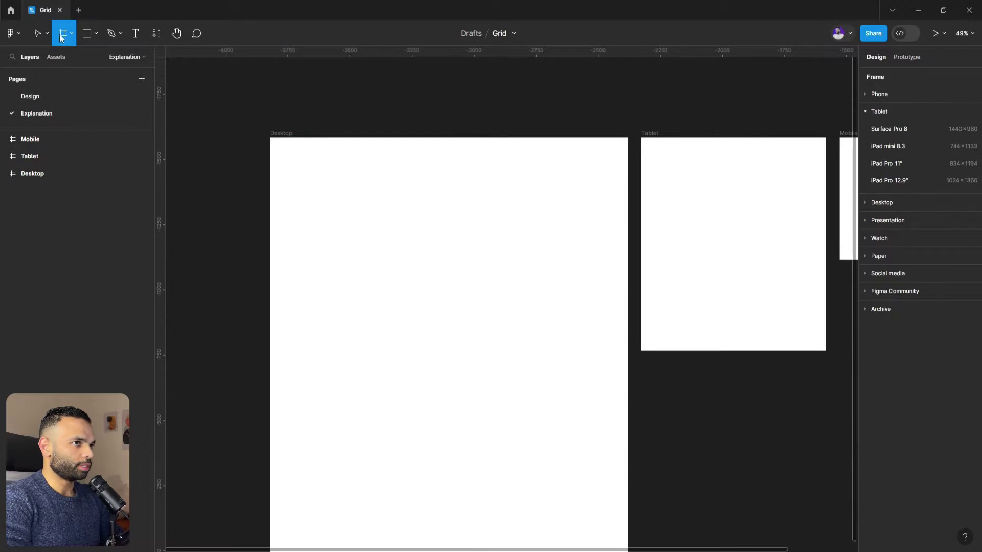
left_click(892, 203)
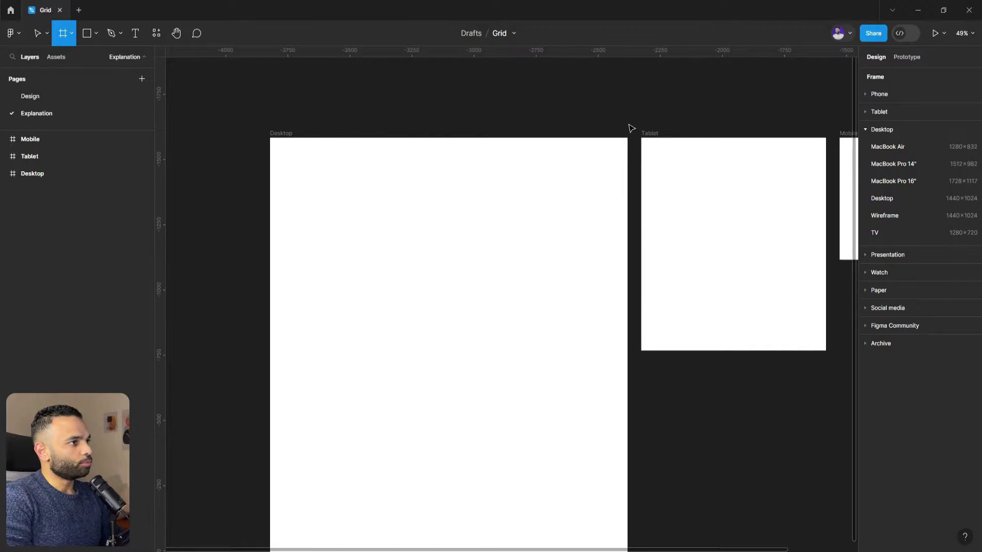
key("Escape")
Add a layout grid to the Desktop frame, switch it to columns and set the column count to 12
left_click(284, 133)
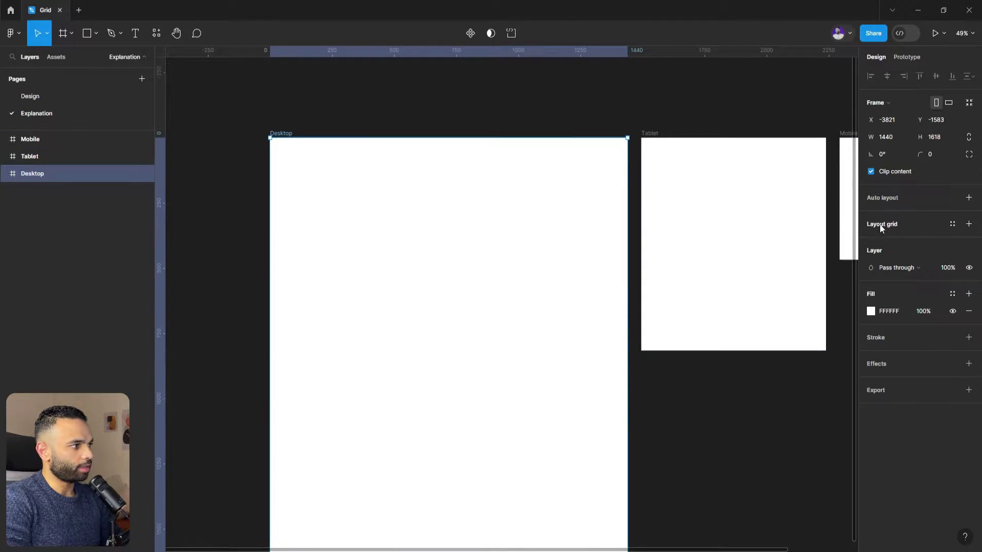
left_click(971, 226)
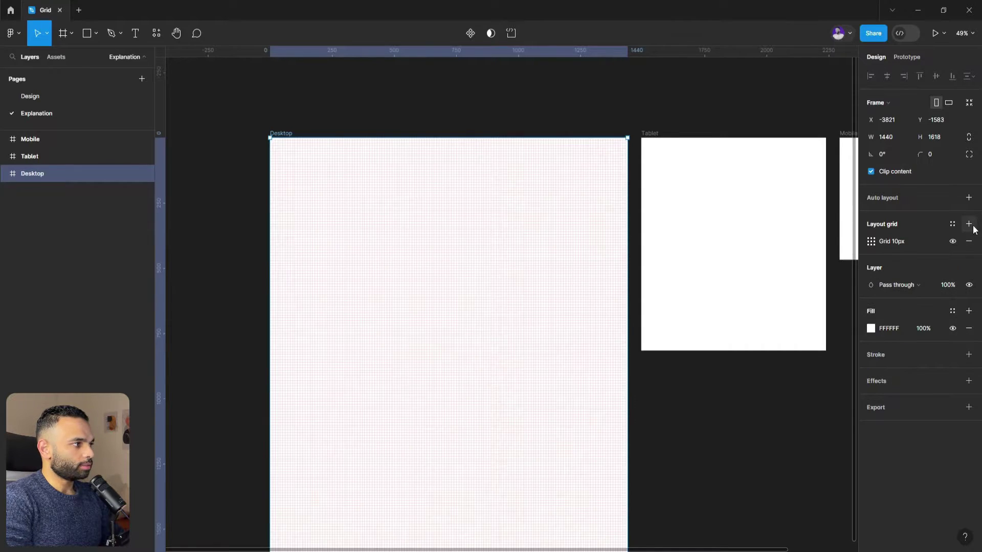
left_click(871, 241)
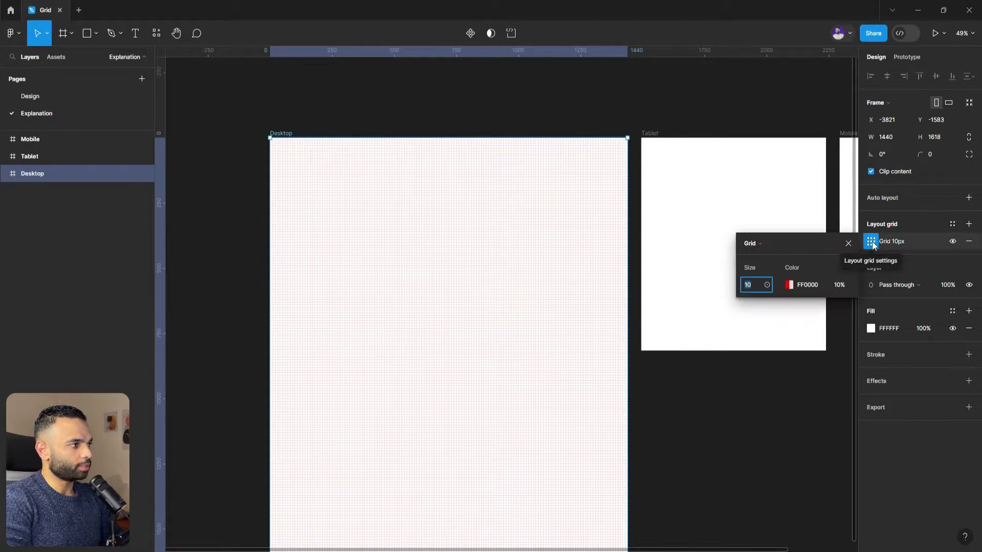
left_click(763, 243)
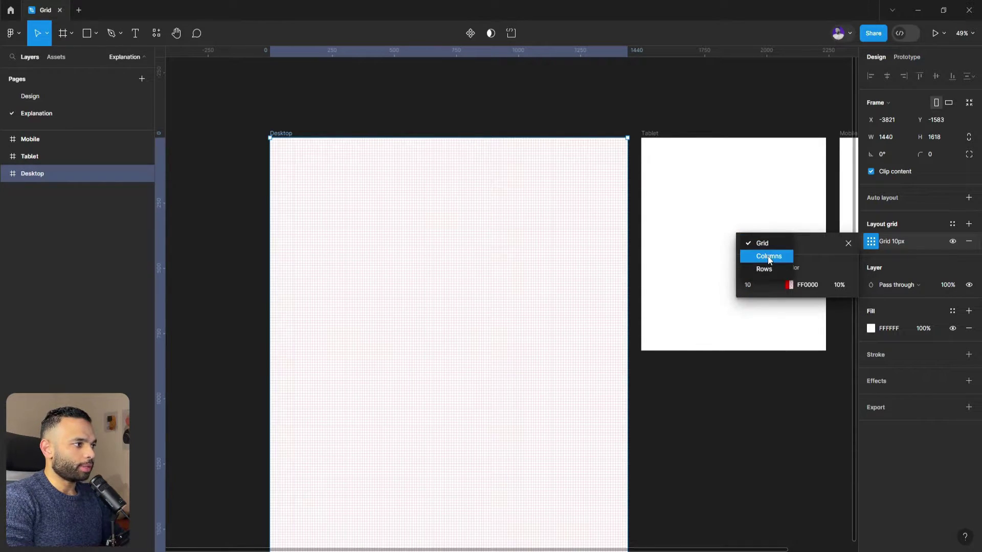
left_click(769, 256)
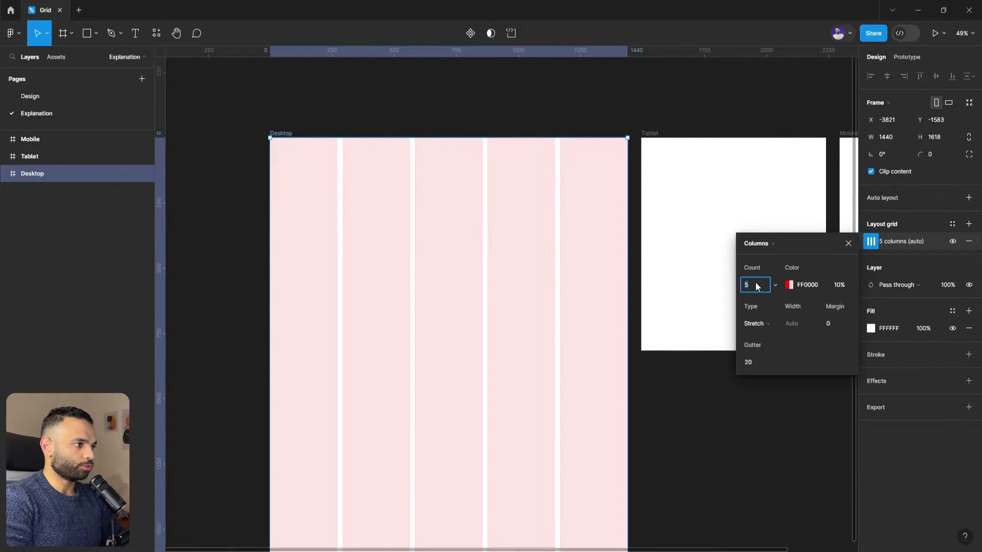
type("12")
Set the margin of the Desktop frame's column grid to 156
left_click(832, 327)
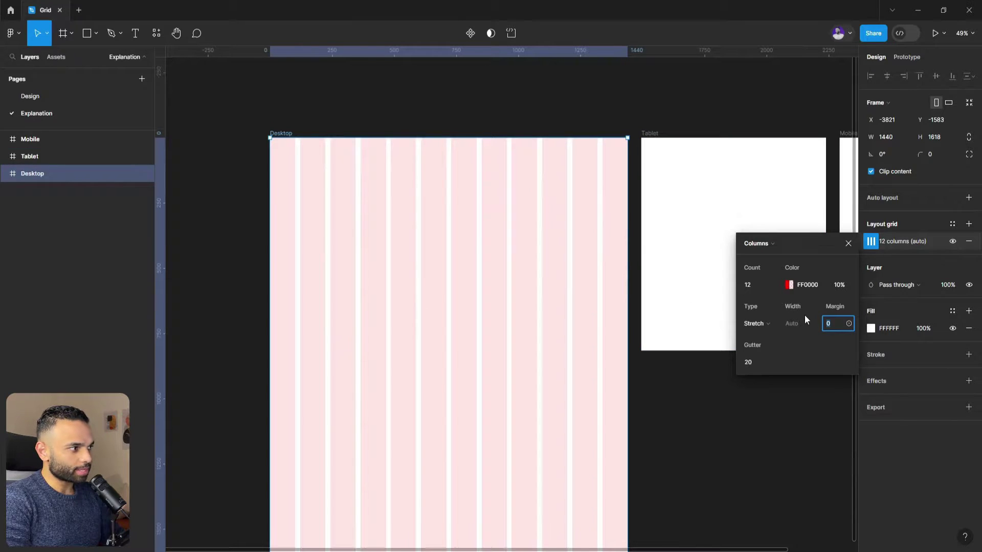
left_click_drag(827, 323, 6, 335)
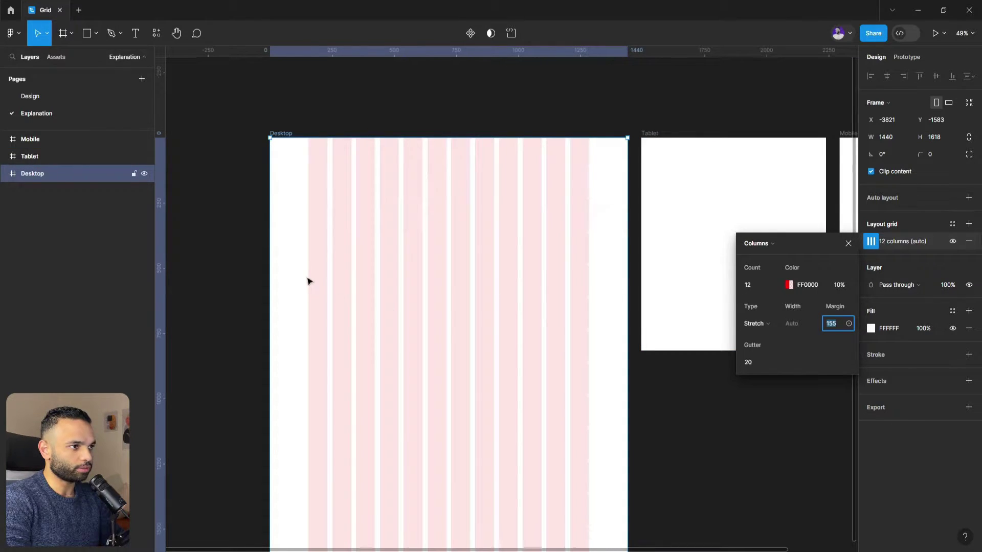
left_click_drag(840, 323, 840, 323)
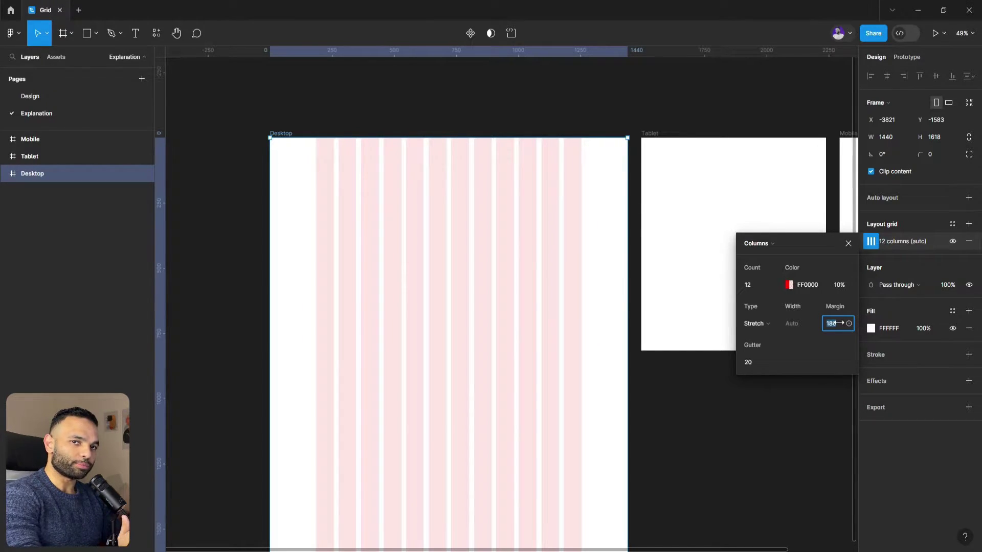
left_click_drag(839, 322, 838, 331)
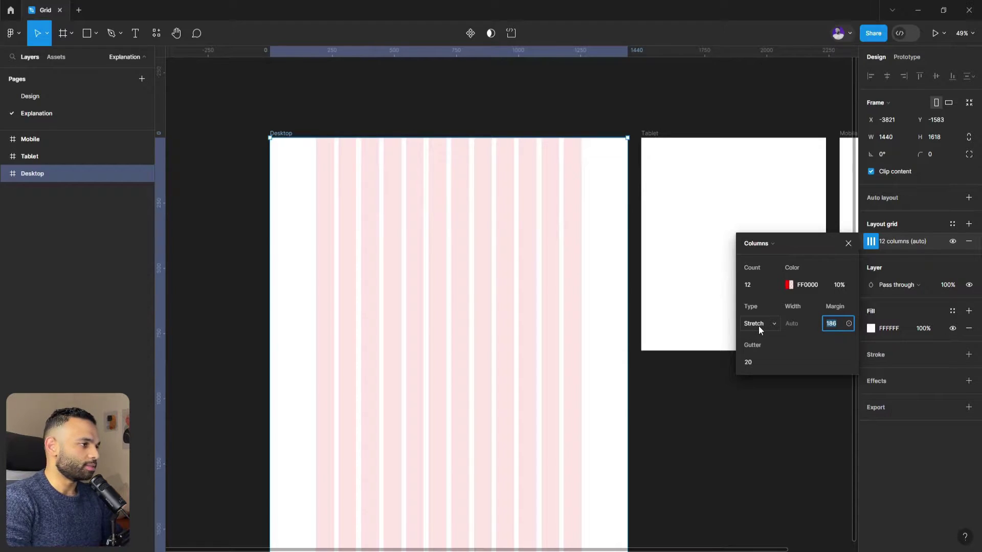
type("156")
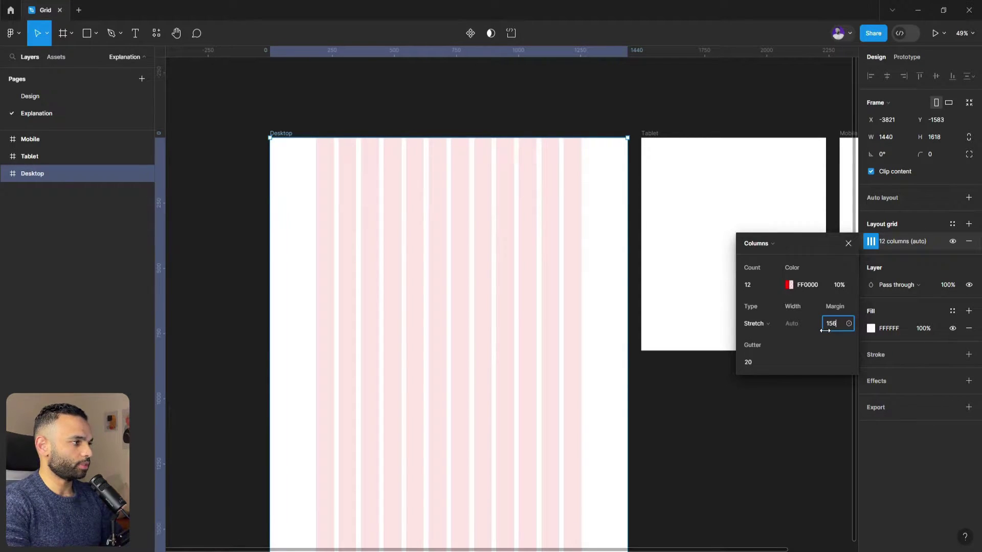
key("Return")
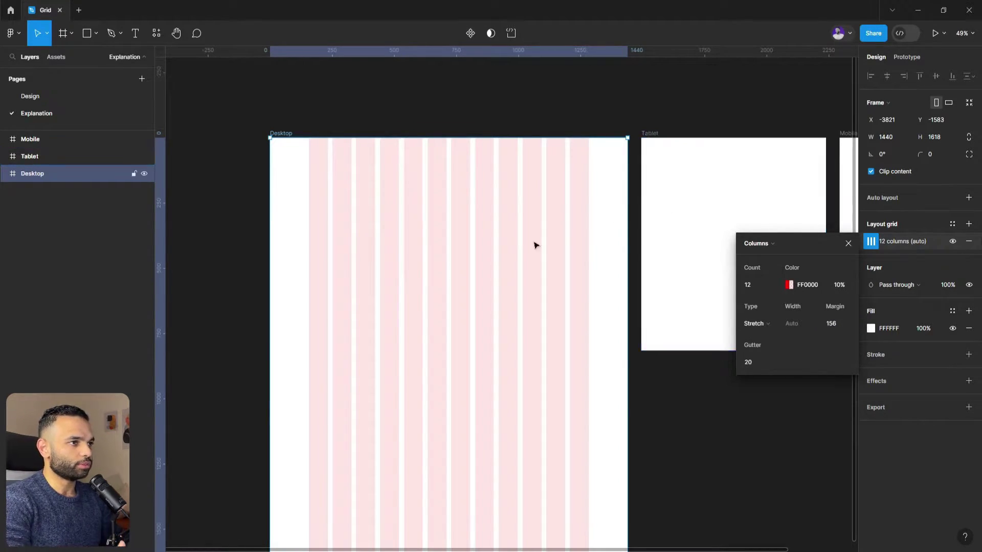
Draw a test rectangle spanning all twelve columns, and another about 20 × 137 filling the gutter between two columns
left_click(86, 33)
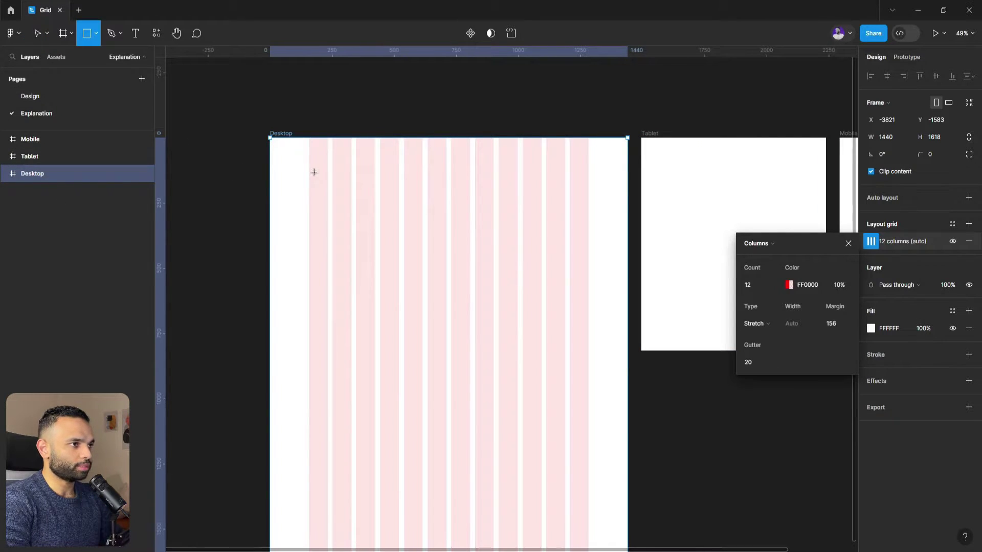
mouse_move(308, 169)
left_mouse_down()
mouse_move(332, 200)
mouse_move(530, 268)
mouse_move(589, 259)
left_mouse_up()
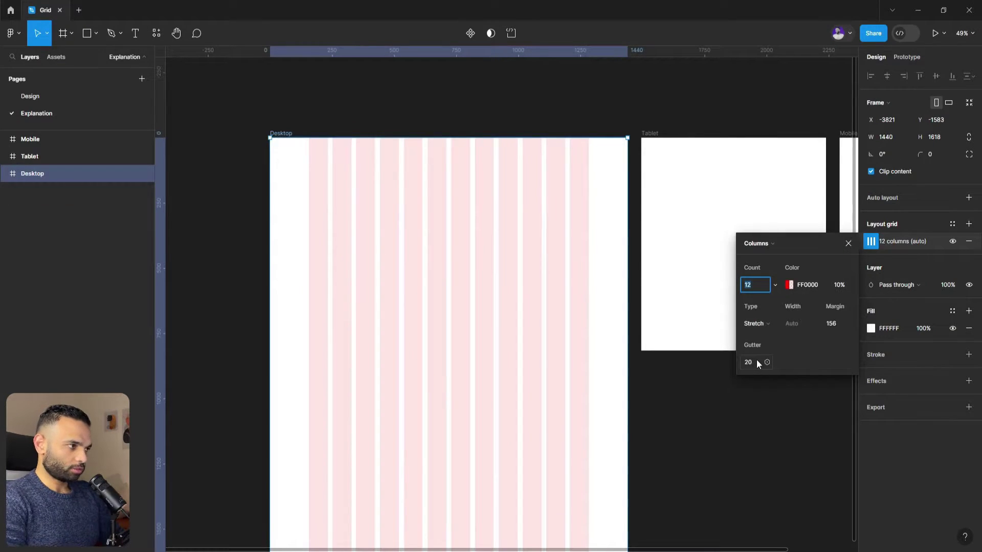
left_click(757, 362)
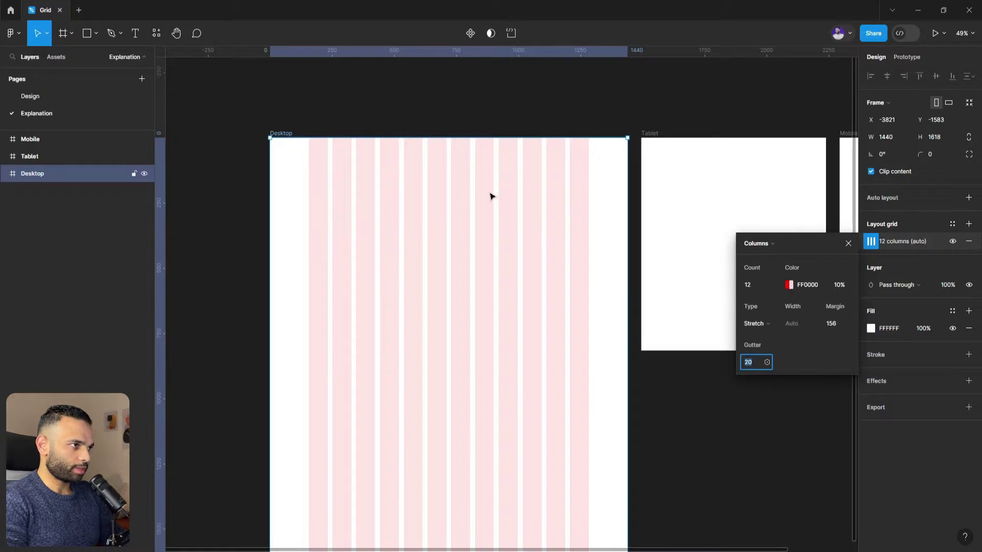
left_click(87, 34)
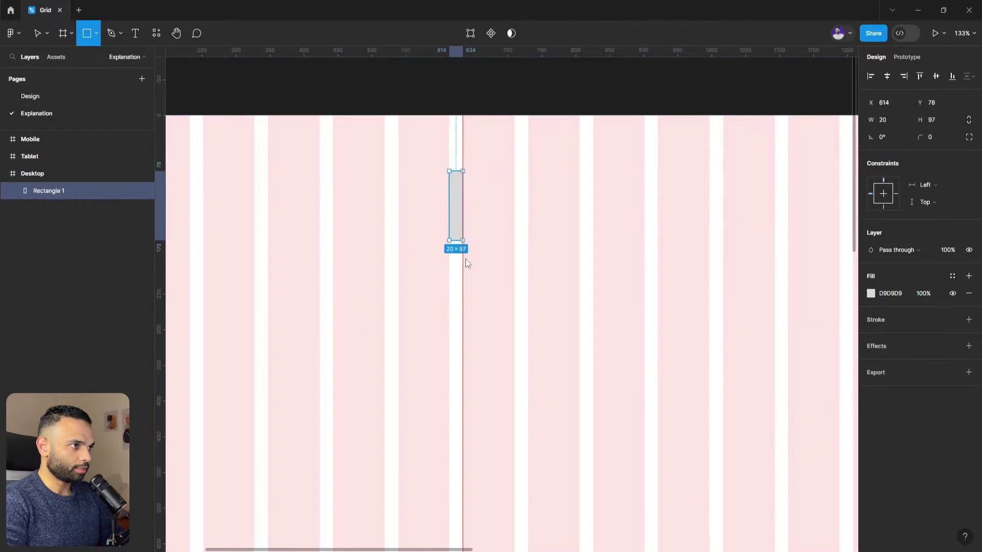
left_click_drag(462, 245, 462, 269)
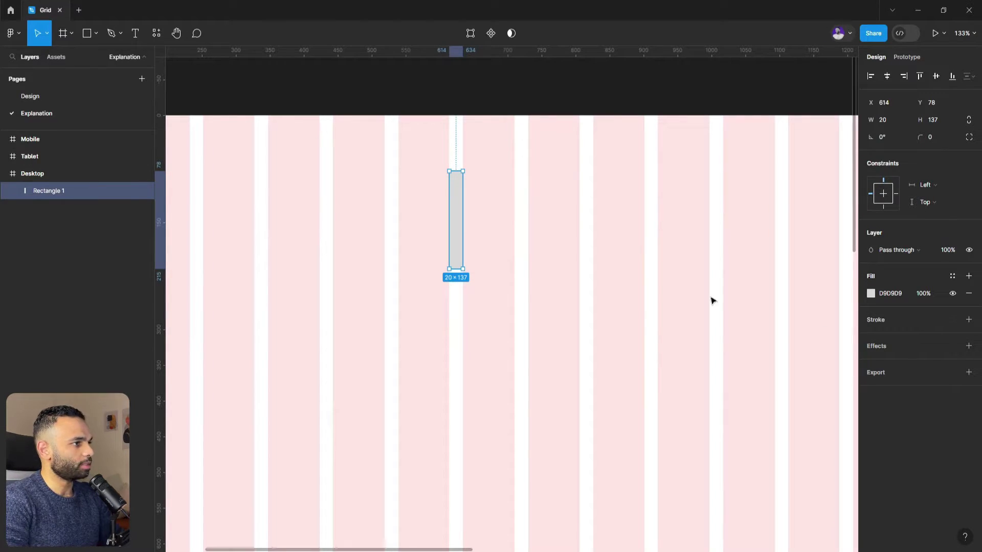
Set the Desktop column grid's gutter to 24 and delete the test rectangle
left_click(633, 309)
left_click(870, 246)
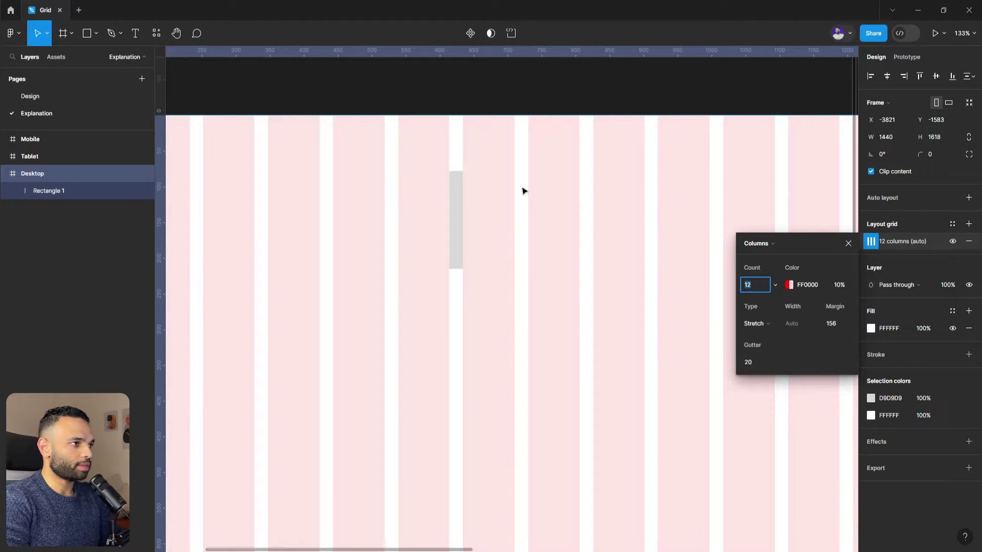
left_click(757, 362)
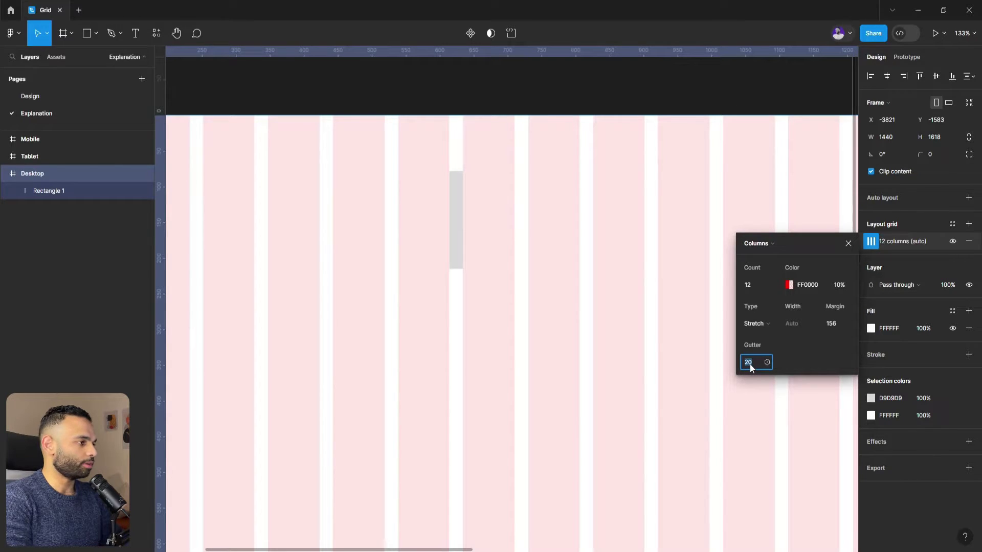
key("Return")
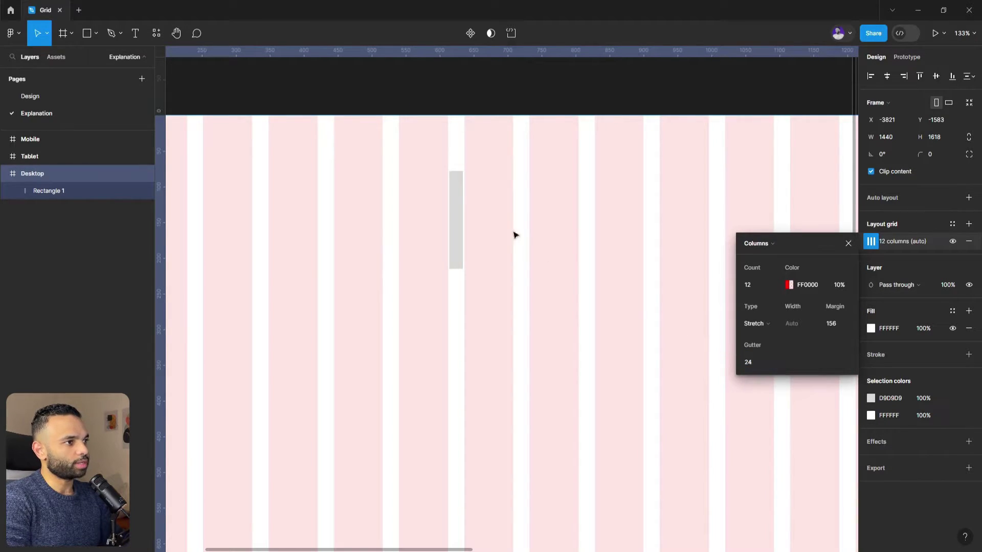
key("Delete")
left_click(476, 227)
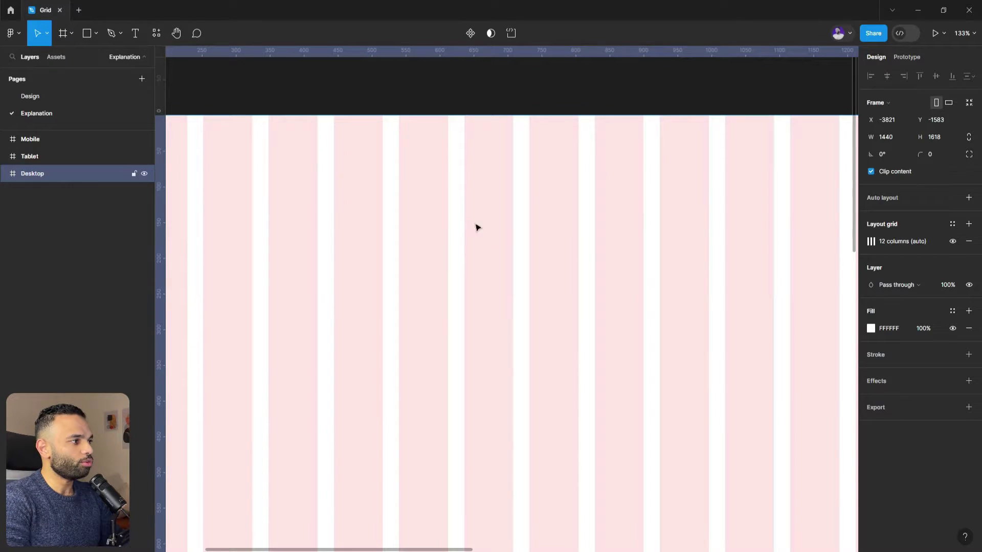
left_click(878, 243)
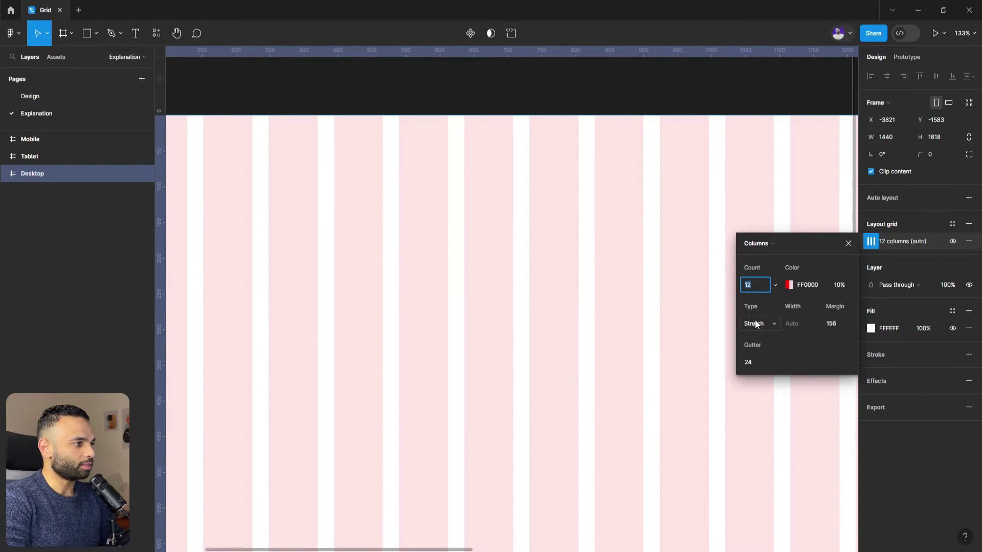
key("ctrl+minus")
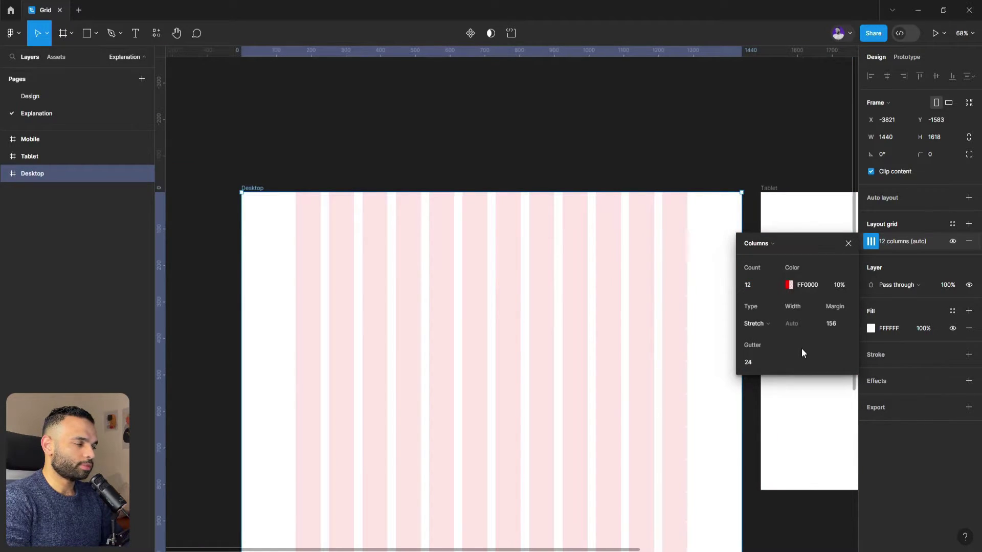
left_click(924, 256)
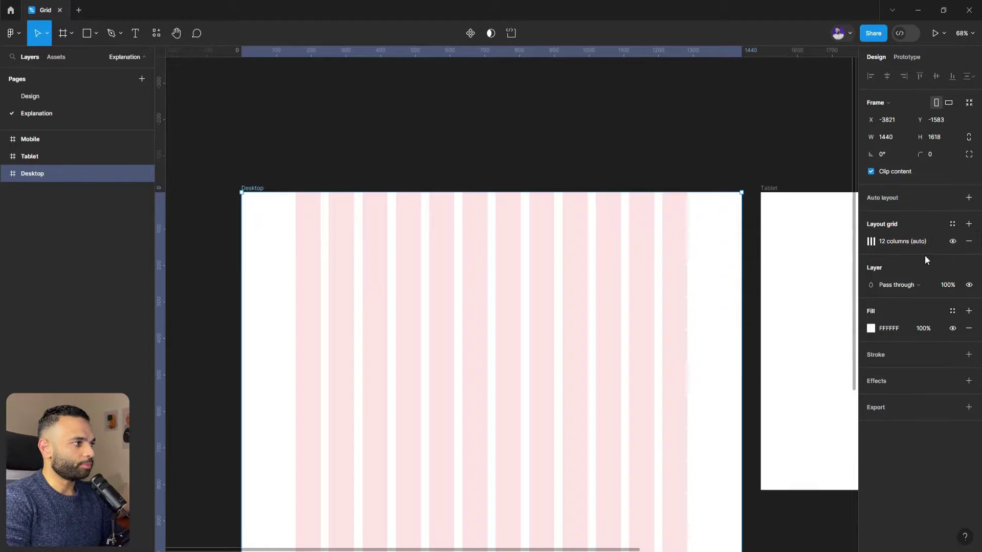
Add a second layout grid to the Desktop frame, switch it to rows and set the row count to 1000
left_click(967, 227)
left_click(871, 241)
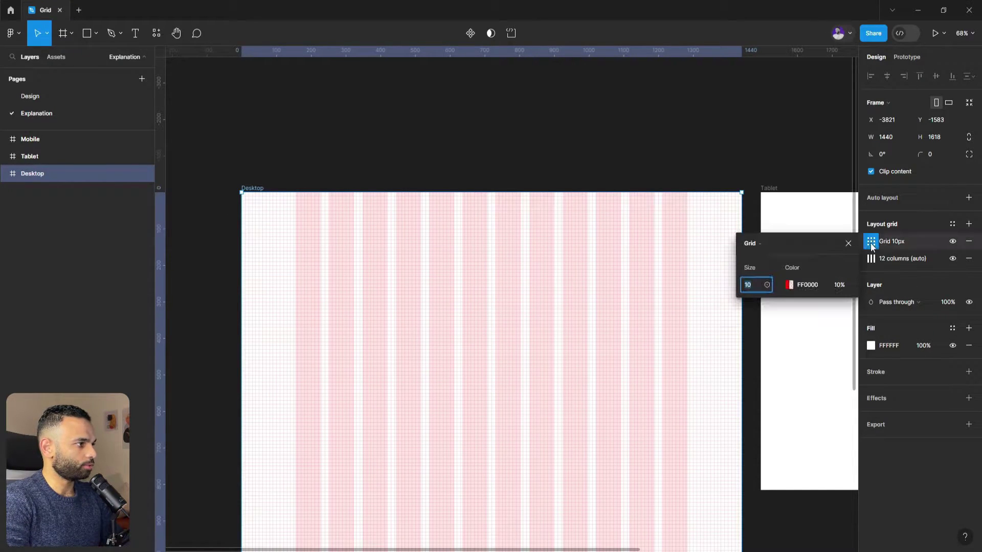
left_click(764, 242)
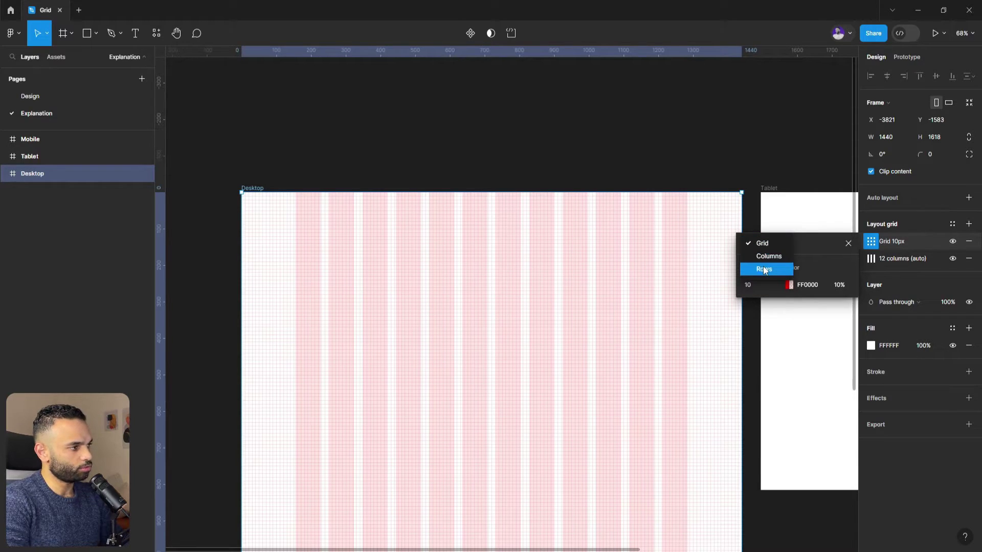
left_click(764, 269)
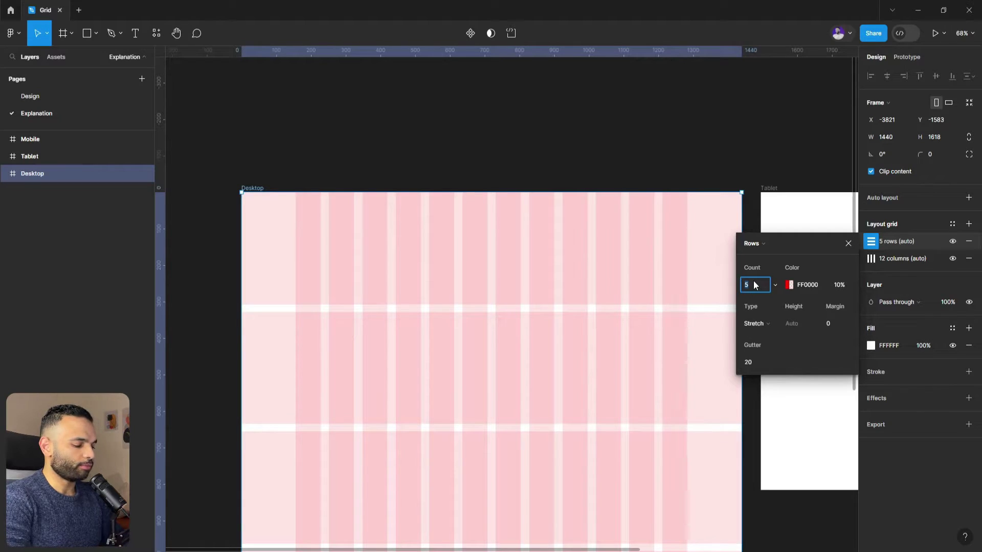
type("100")
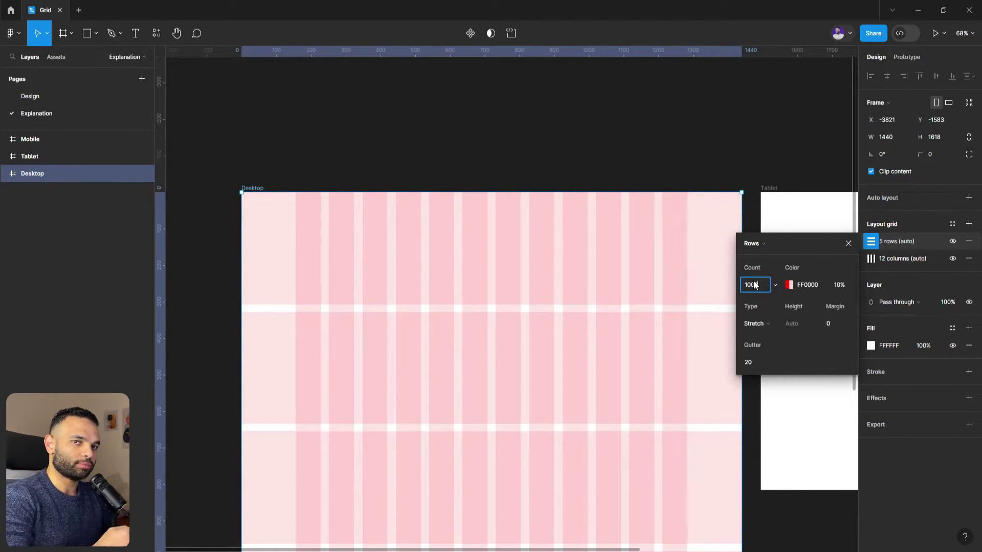
key("Return")
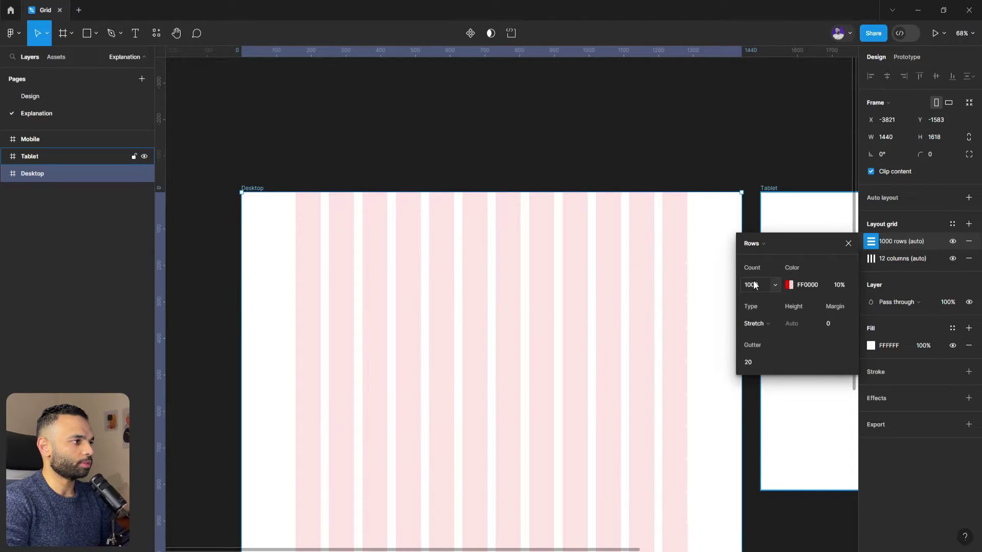
Change the row grid's type to Top, with a height of 4 and a gutter of 0
left_click(755, 323)
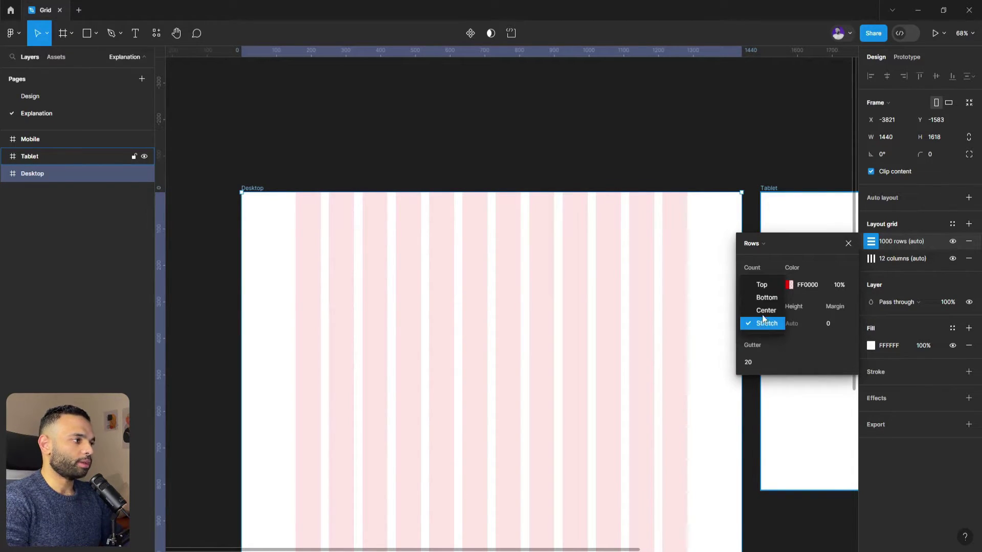
left_click(768, 284)
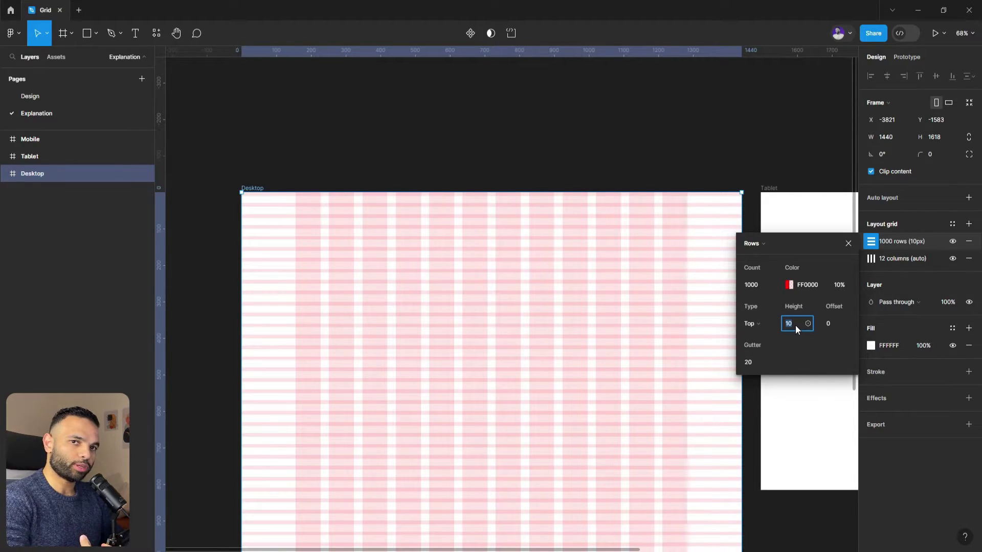
type("4")
left_click(758, 363)
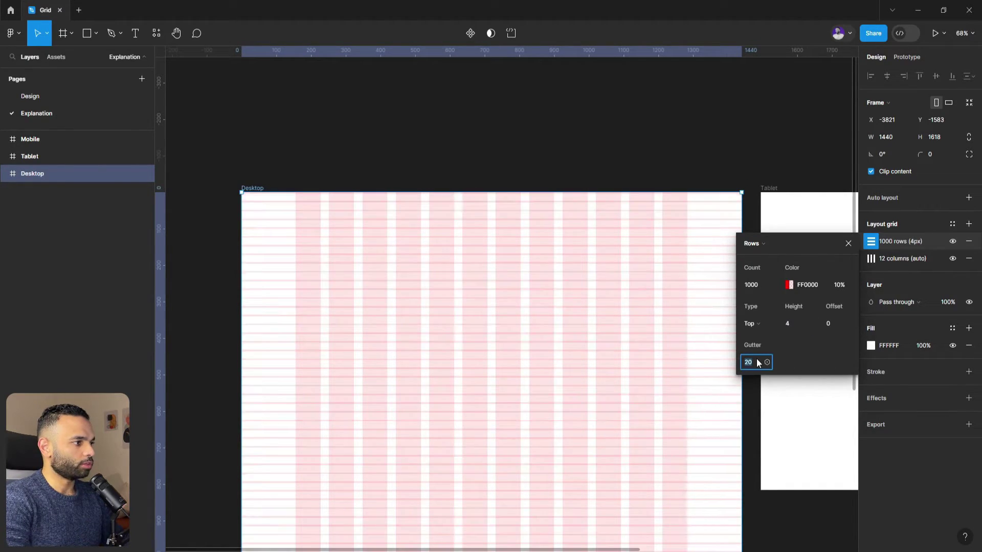
type("0")
Draw a rectangle about 175 × 140 near the upper-left corner of the Desktop frame, aligned to the row grid
left_click(287, 189)
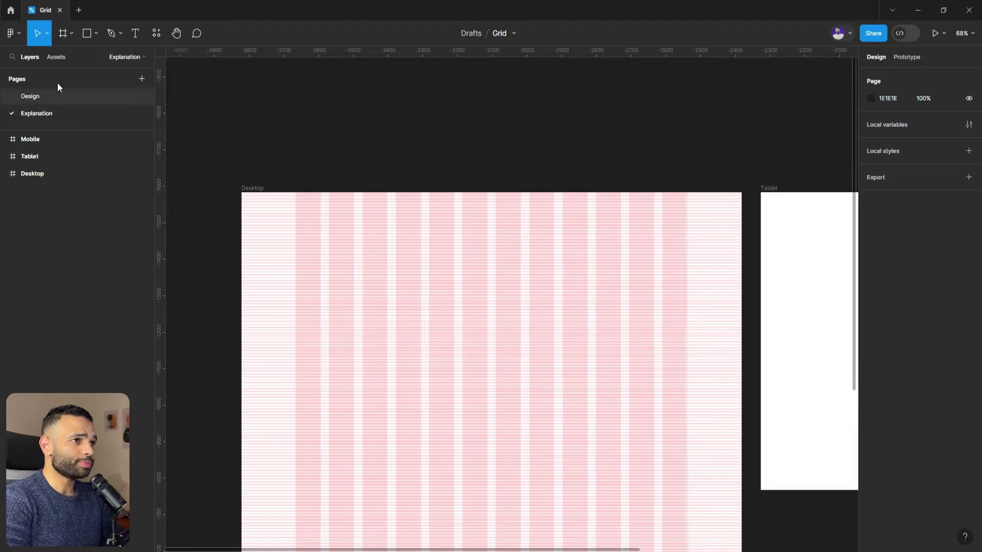
left_click(82, 35)
left_click_drag(276, 239, 337, 289)
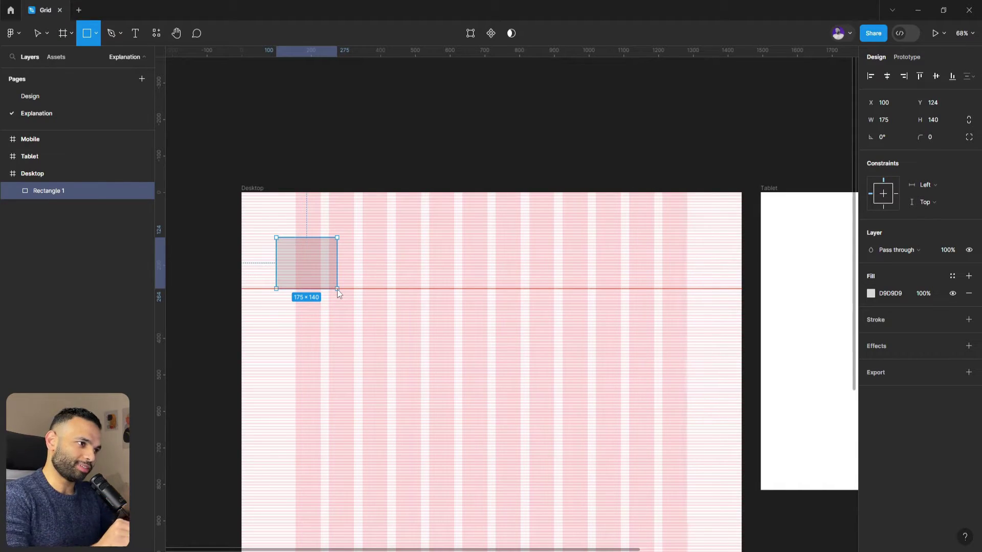
Shorten the test rectangle in stages to a height of 108, snapping its lower edge to the row grid
left_click_drag(337, 289, 337, 289)
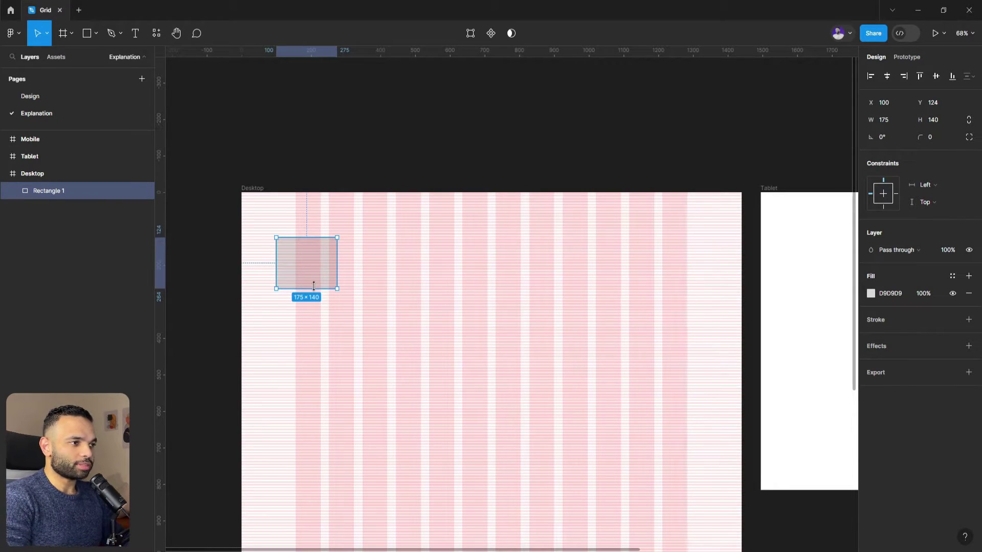
left_click_drag(316, 288, 316, 270)
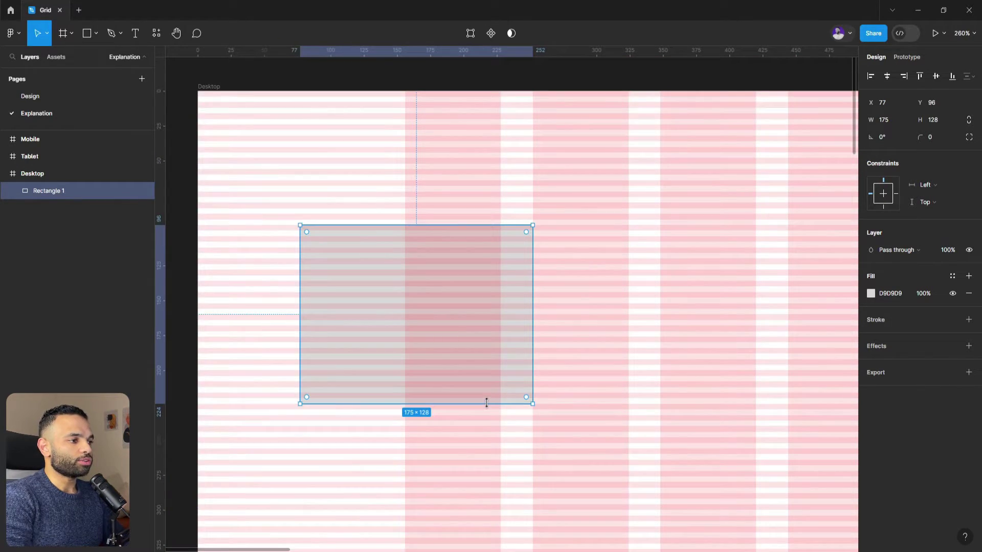
left_click_drag(488, 404, 493, 387)
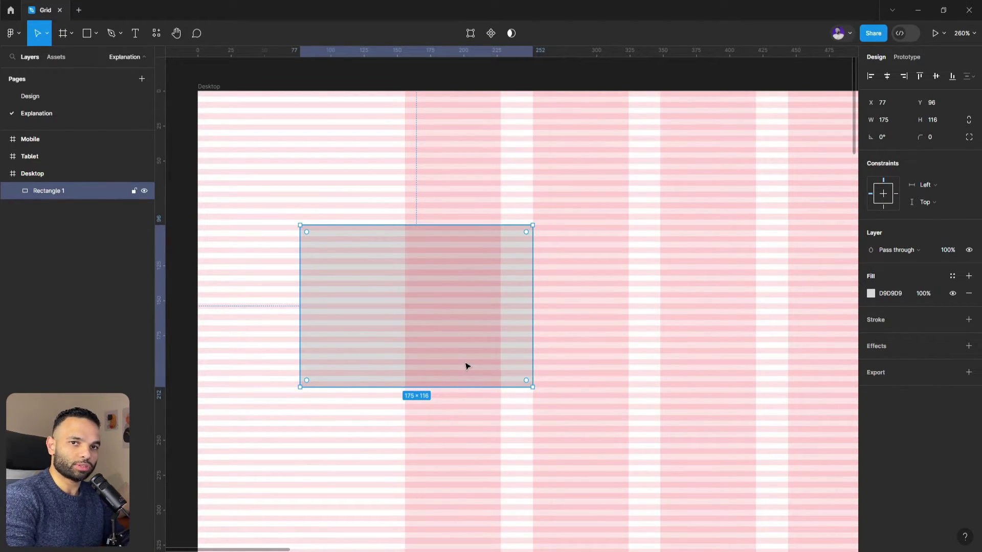
left_click_drag(476, 387, 480, 376)
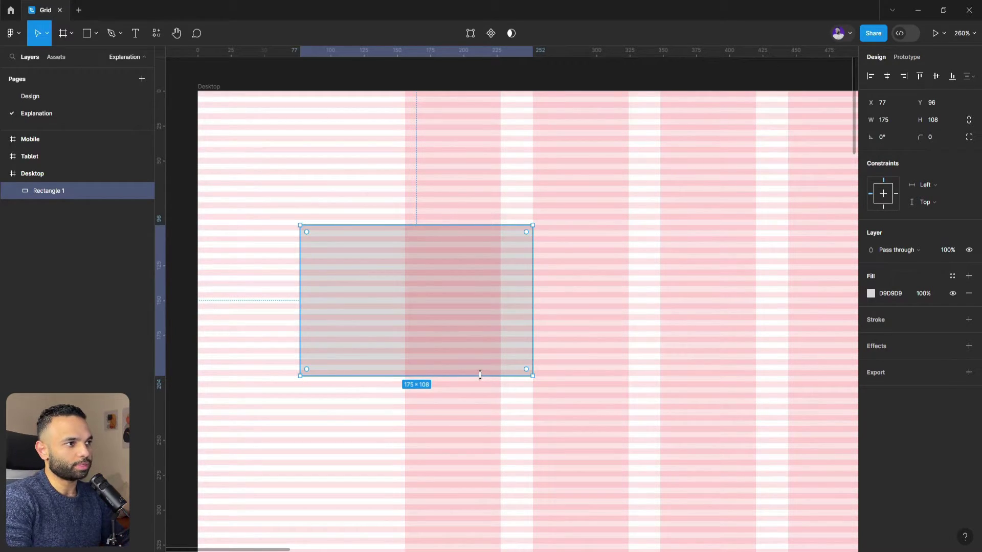
scroll(360, 263, "down", 5)
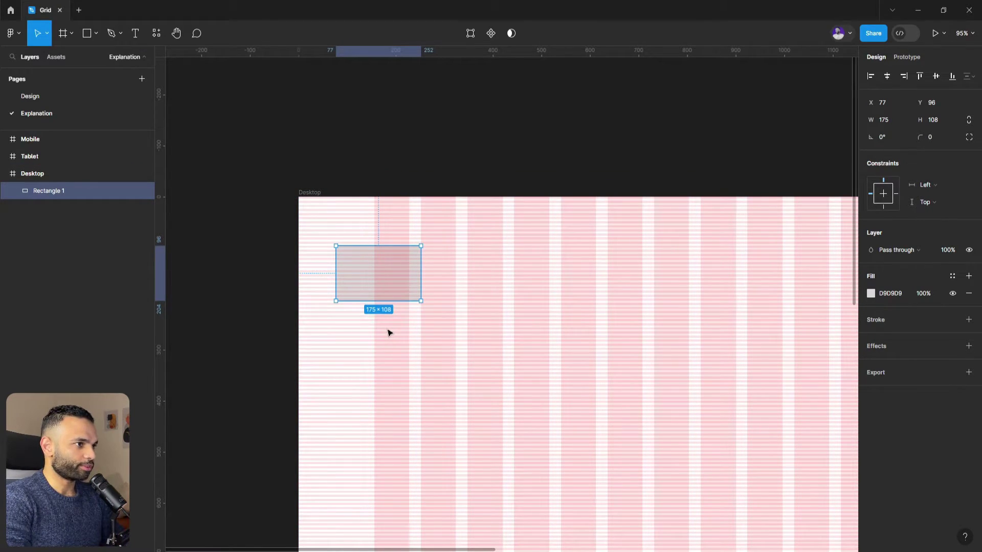
Delete the test rectangle from the Desktop frame
left_click(389, 332)
left_click(399, 291)
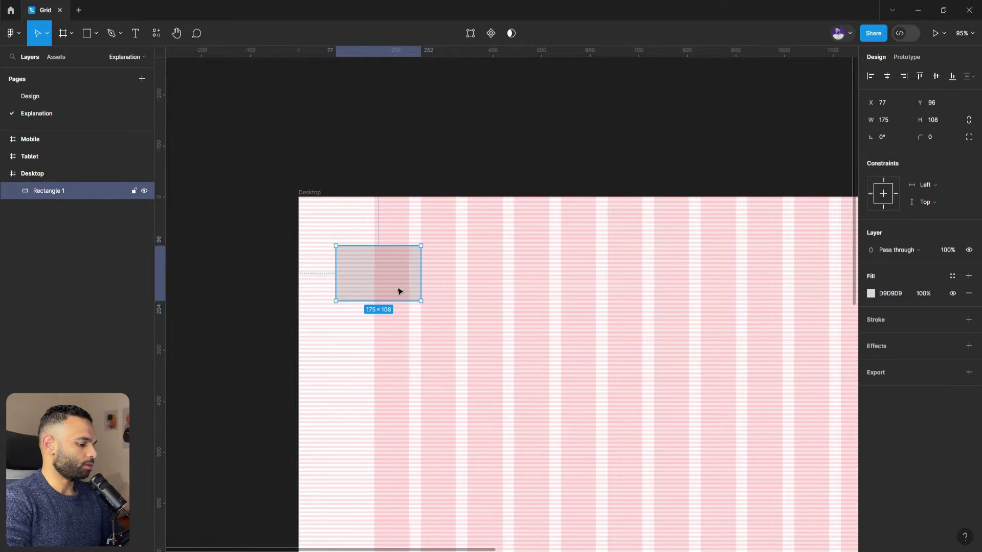
key("Delete")
Draw a 552 × 552 rectangle at X 156, Y 96 spanning the first six columns of the Desktop frame
scroll(421, 266, "down", 5)
scroll(422, 276, "up", 5)
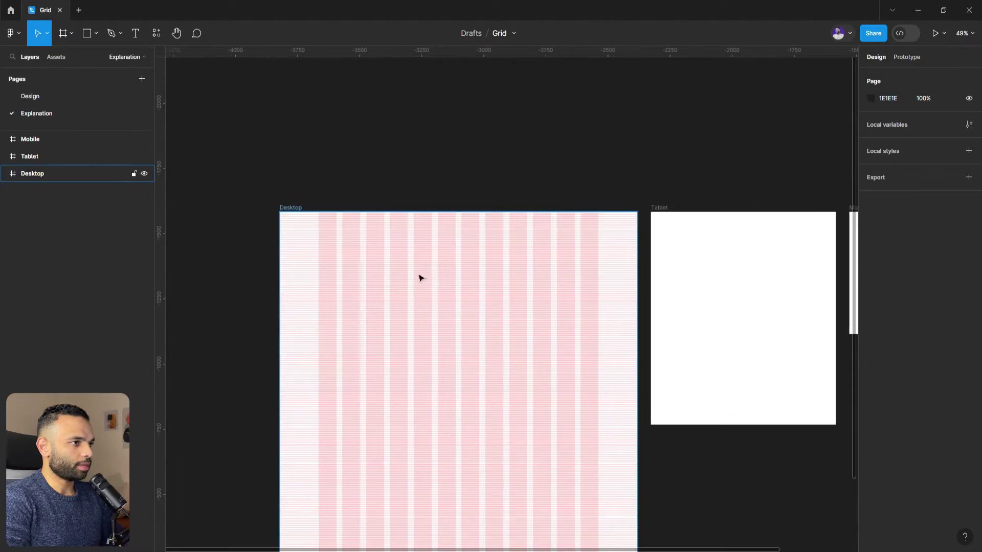
key("r")
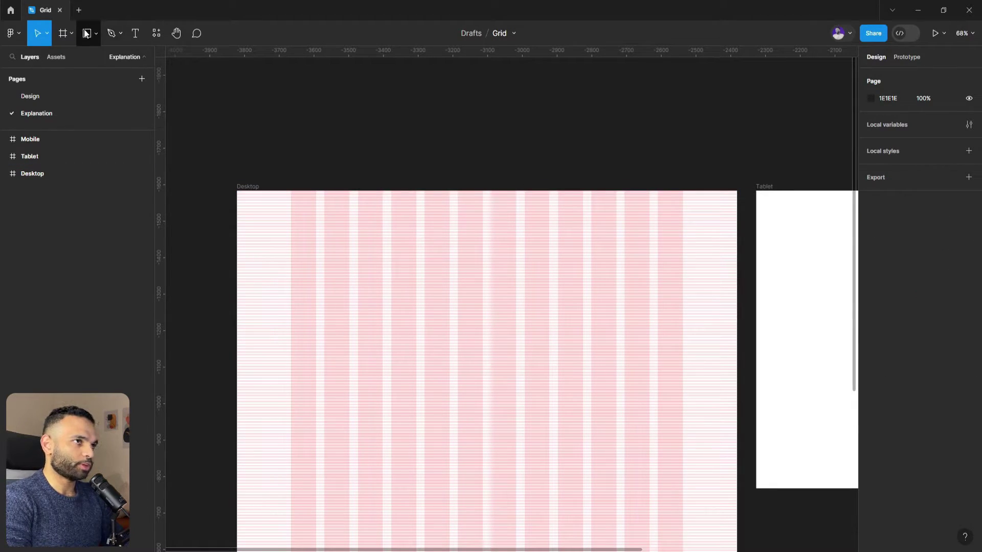
mouse_move(290, 225)
left_mouse_down()
mouse_move(364, 308)
mouse_move(485, 398)
left_mouse_up()
left_click(493, 368)
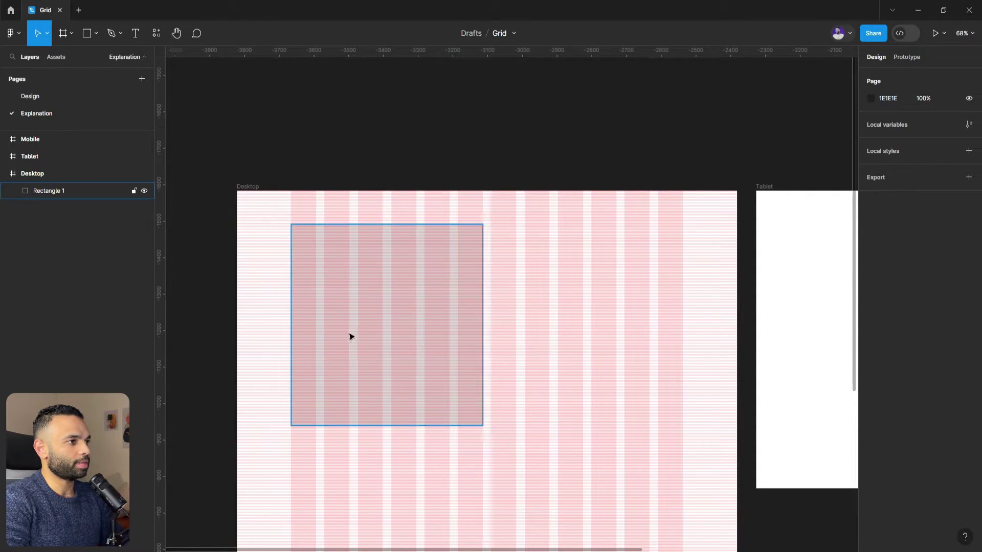
left_click(333, 321)
scroll(314, 342, "up", 5)
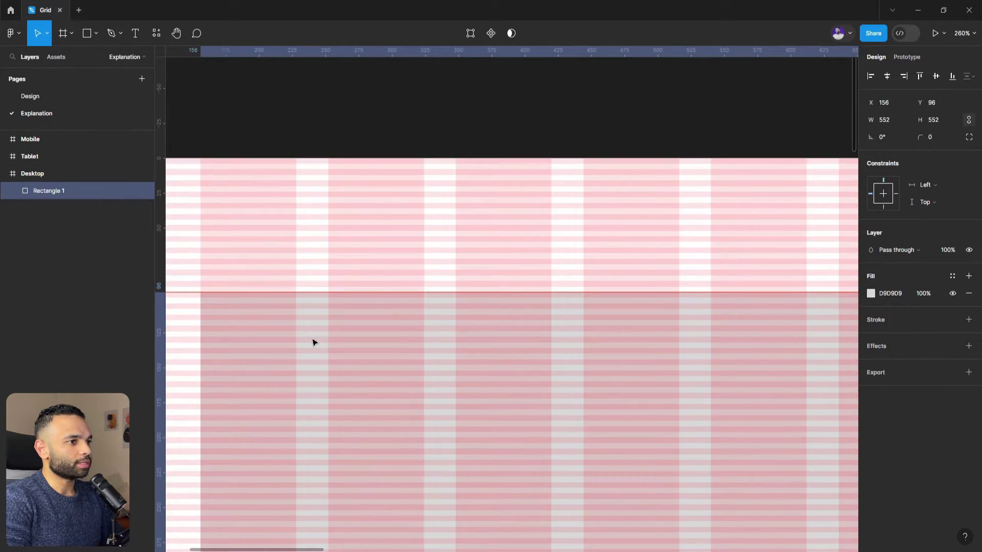
Duplicate the 552 × 552 rectangle across the last six columns at X 732, Y 96
scroll(331, 274, "down", 8)
scroll(296, 297, "up", 5)
left_click_drag(296, 297, 493, 306, "alt")
scroll(492, 317, "down", 3)
left_click(476, 371)
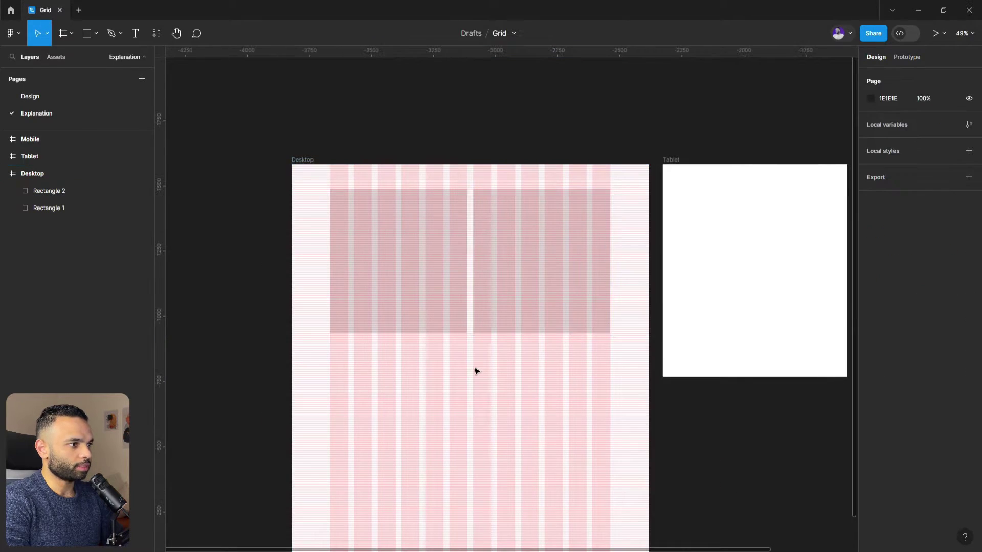
Examine both rectangles and the gutter between them, with the layout grids hidden and shown again
left_click(488, 317)
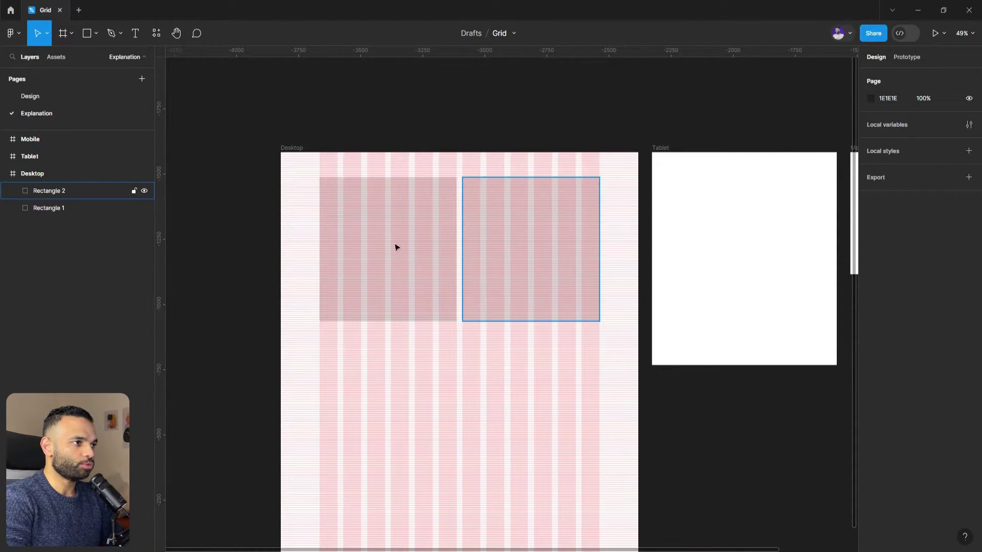
left_click(359, 229)
left_click(482, 223)
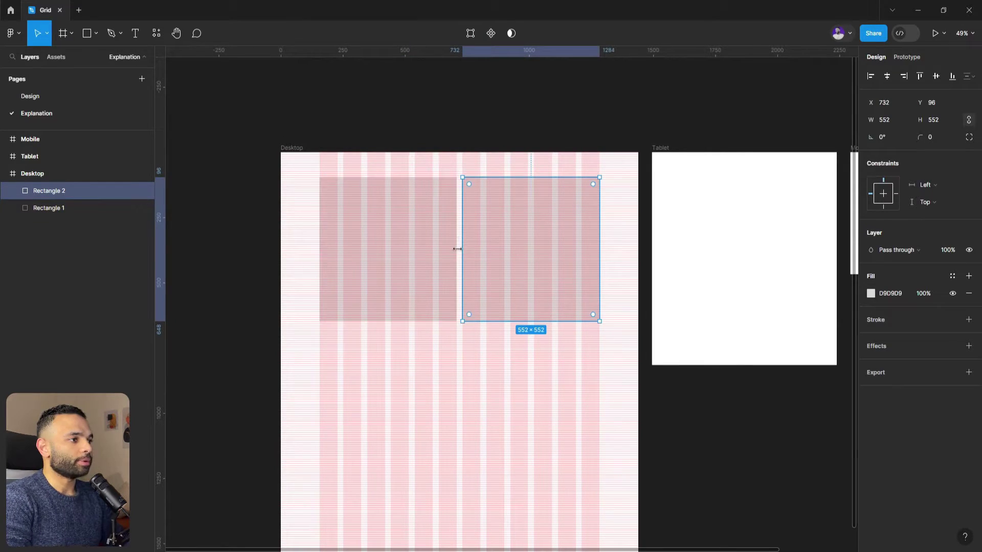
scroll(458, 240, "up", 4)
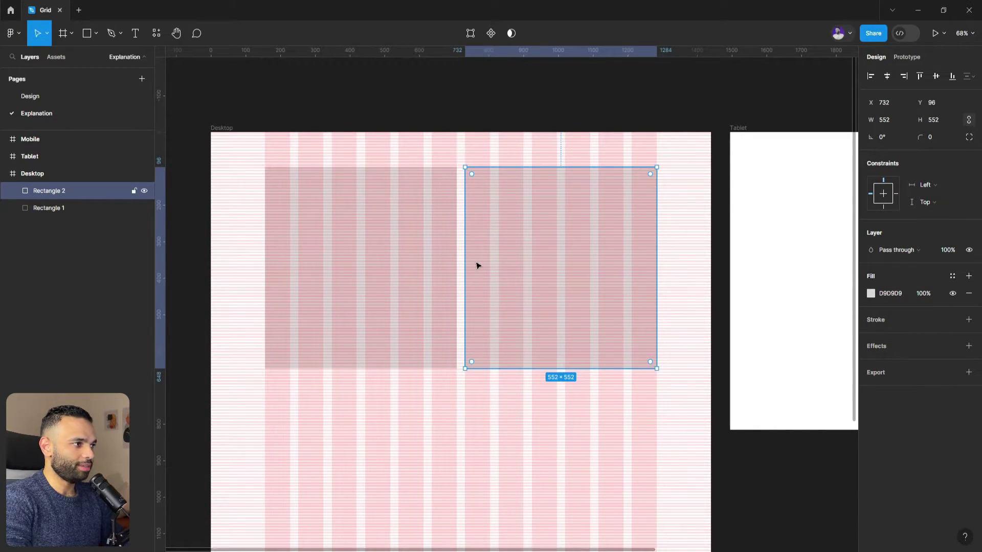
key("ctrl+shift+4")
left_click(408, 444)
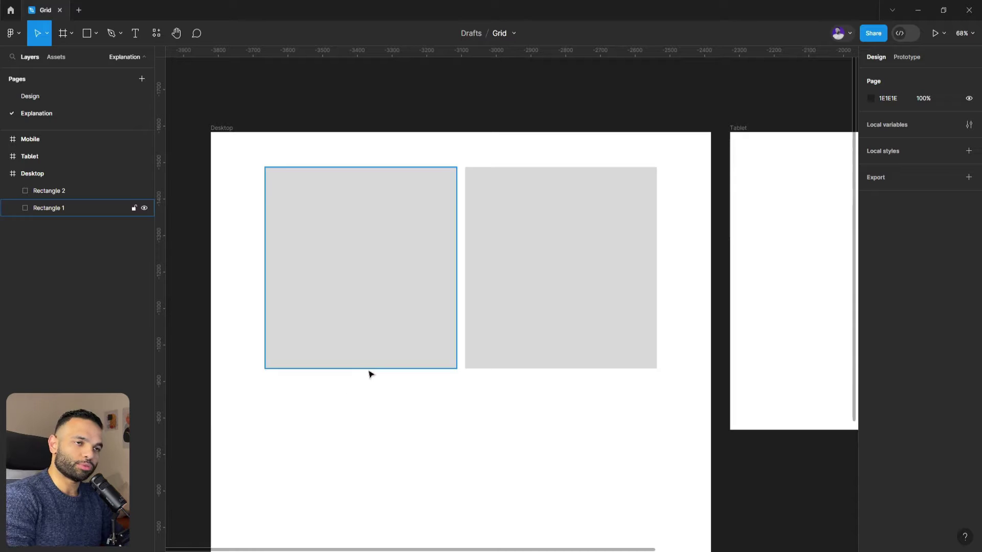
key("ctrl+shift+4")
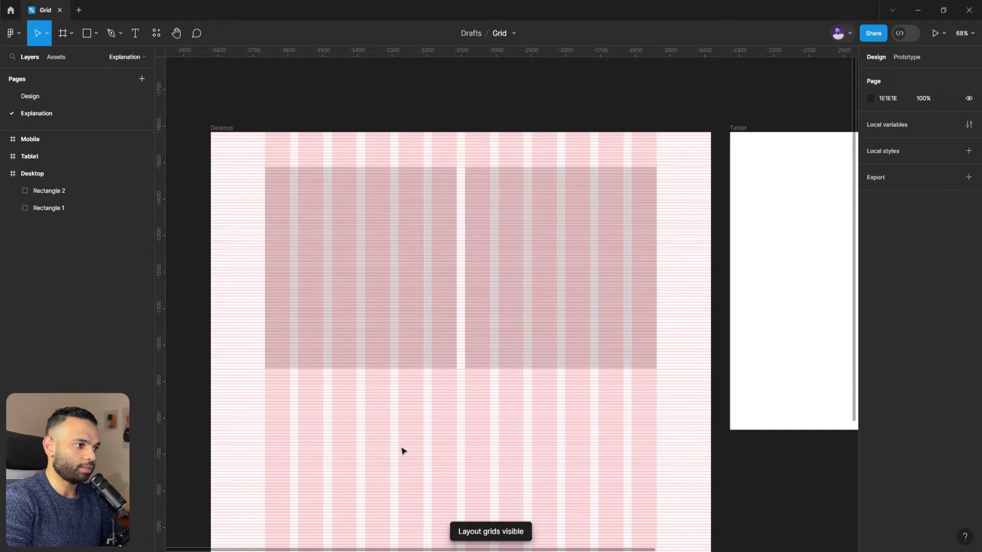
scroll(422, 407, "down", 2)
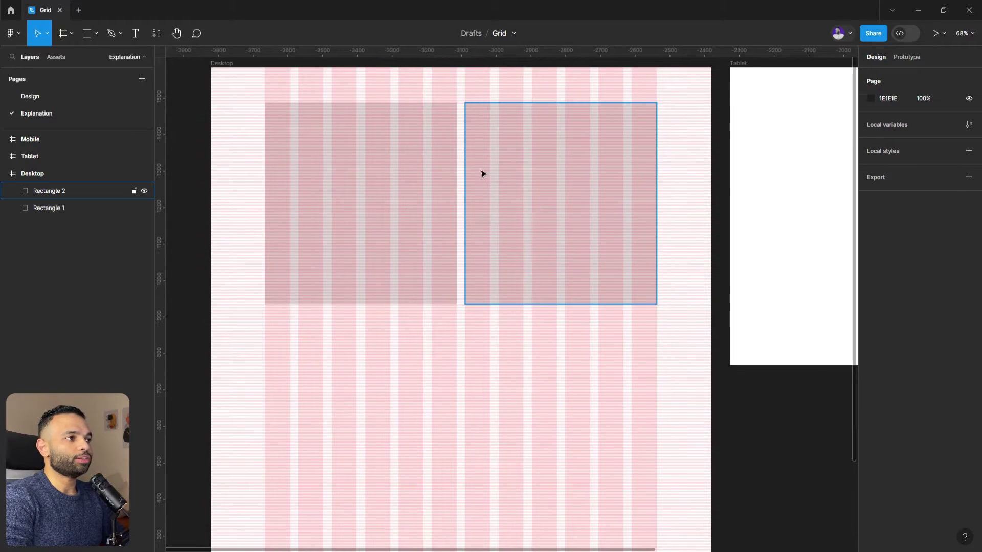
Add a row of three 360 × 220 rectangles at Y 672, each spanning four columns, from a copy of the first rectangle
left_click_drag(395, 167, 401, 371)
left_click_drag(457, 350, 424, 351)
left_click_drag(425, 390, 390, 394)
left_click_drag(361, 514, 361, 394)
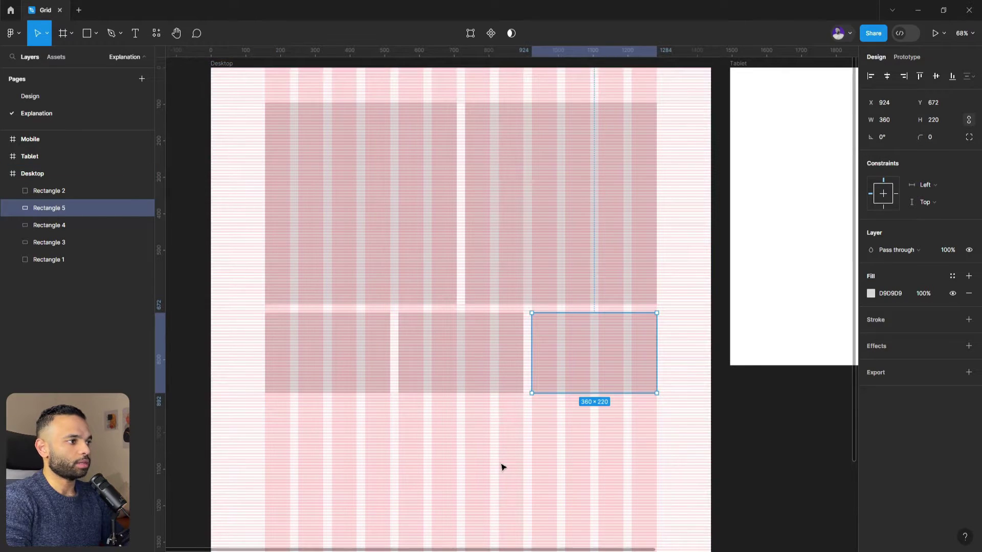
left_click(498, 432)
Add a row of four 264 × 220 rectangles at Y 916, each spanning three columns with one gutter between them
left_click_drag(330, 359, 329, 449)
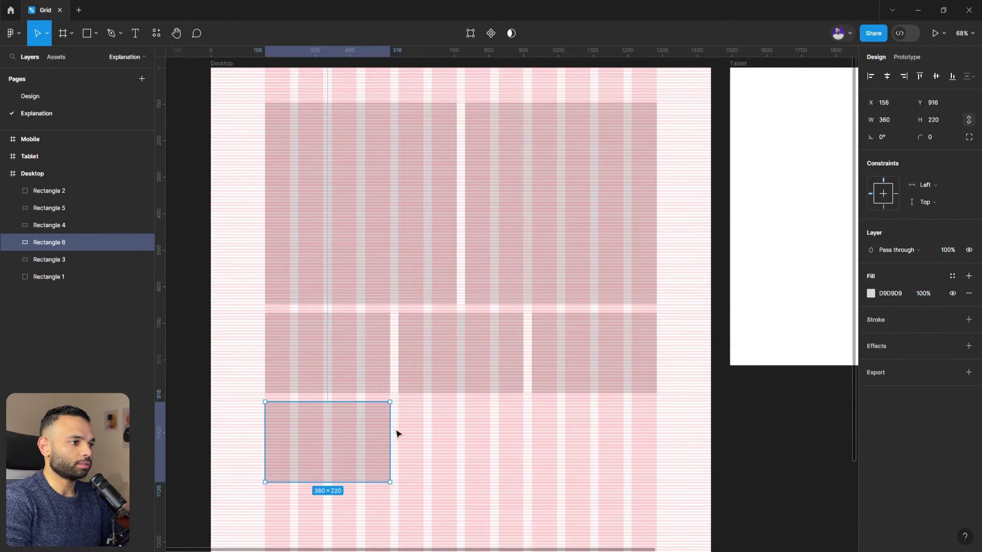
left_click_drag(391, 430, 357, 430)
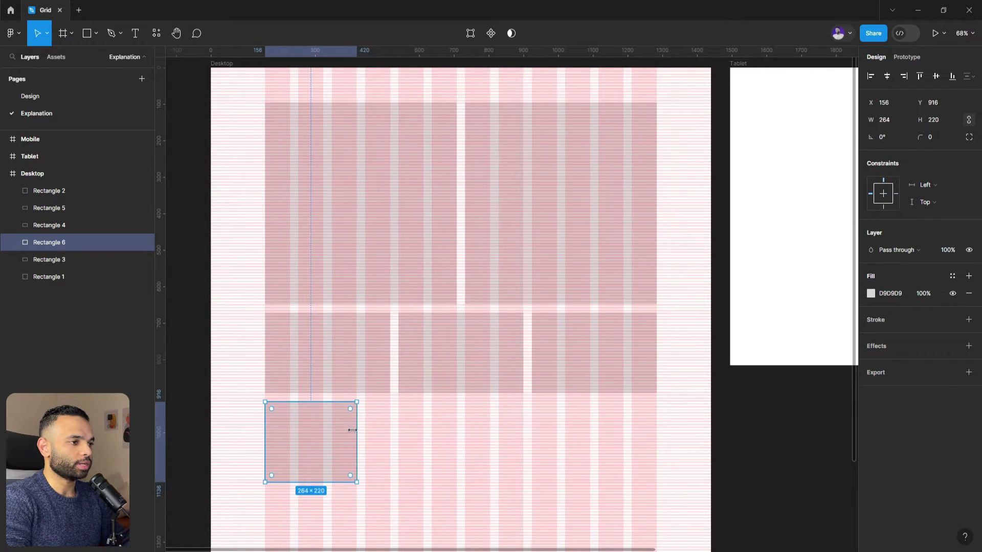
left_click_drag(280, 431, 395, 446)
key("ctrl+d")
key("ctrl+d")
left_click(430, 504)
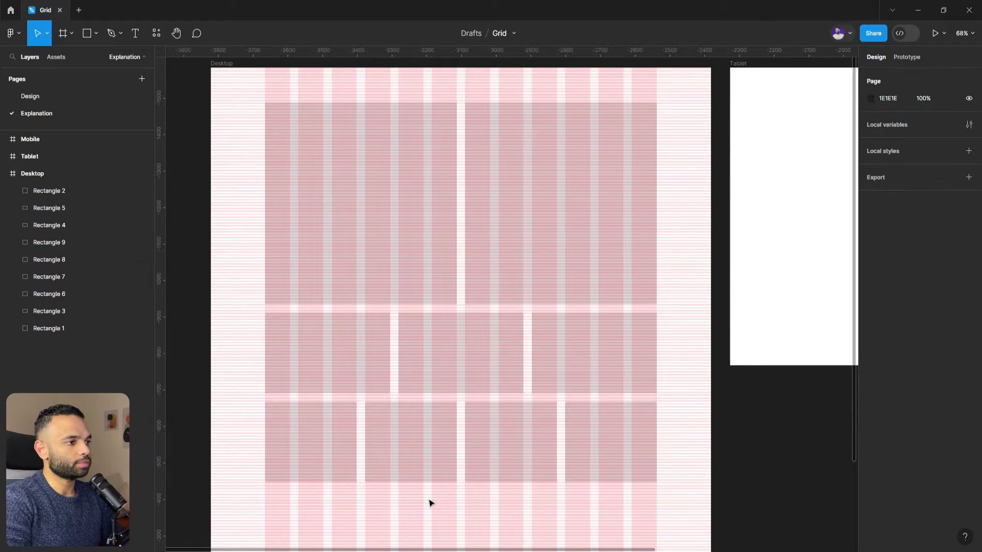
Add a row of six 168 × 220 rectangles below the row of four, each spanning two columns
scroll(307, 434, "down", 2)
left_click_drag(272, 448, 741, 368)
left_click(562, 450)
scroll(358, 347, "down", 1)
left_click_drag(343, 323, 344, 410)
scroll(343, 399, "right", 1)
mouse_move(298, 385)
left_mouse_down()
mouse_move(247, 394)
mouse_move(303, 397)
left_mouse_up()
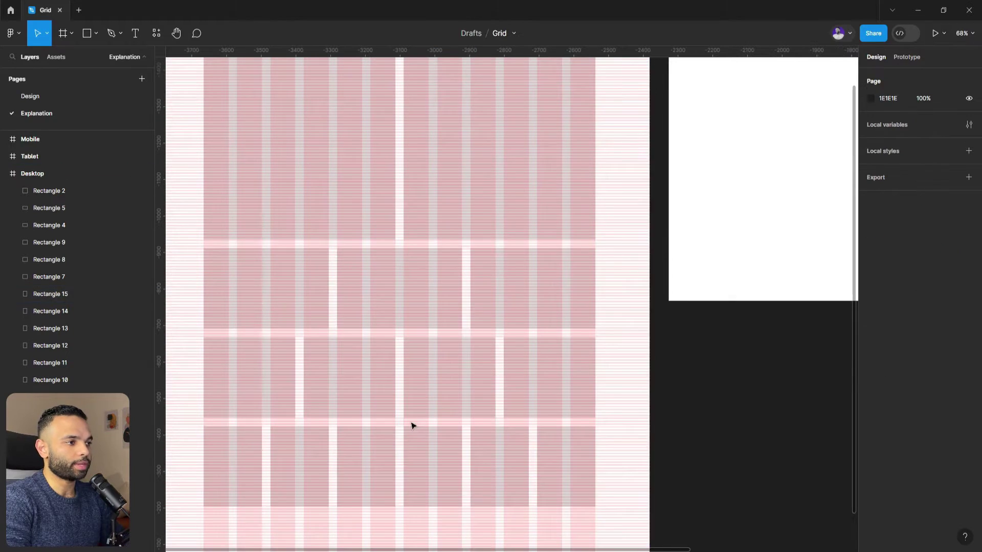
Review the rows of six, four, three and two rectangles against the columns, toggling the layout grids off and on
scroll(414, 426, "down", 3)
key("ctrl+shift+4")
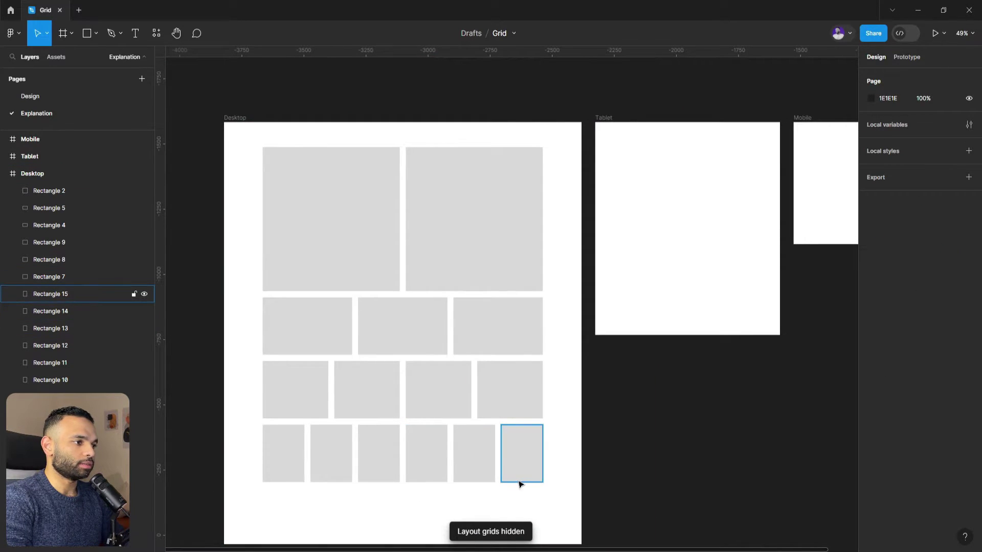
key("ctrl+shift+4")
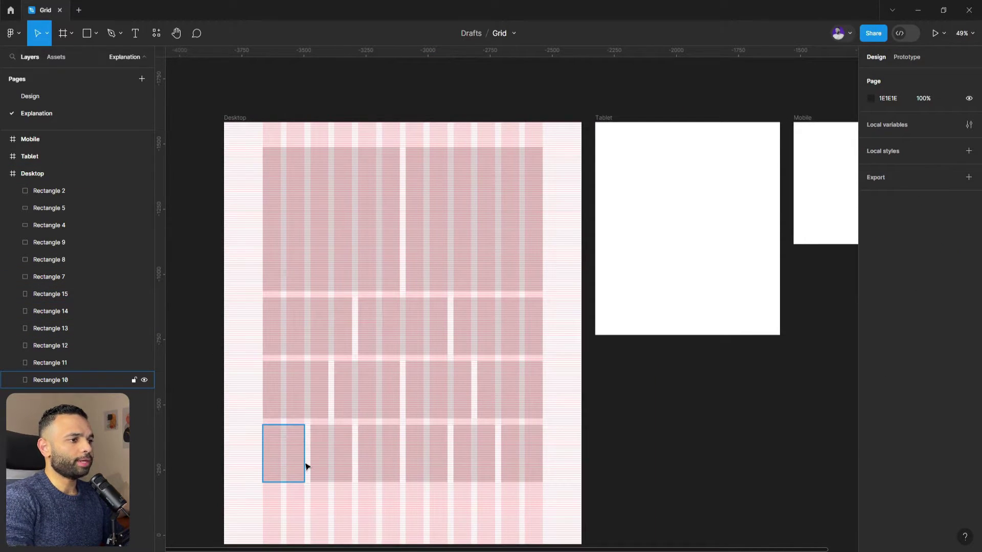
left_click_drag(309, 453, 520, 453)
left_click(272, 392)
left_click(361, 397)
left_click(499, 396)
left_click_drag(301, 337, 385, 333)
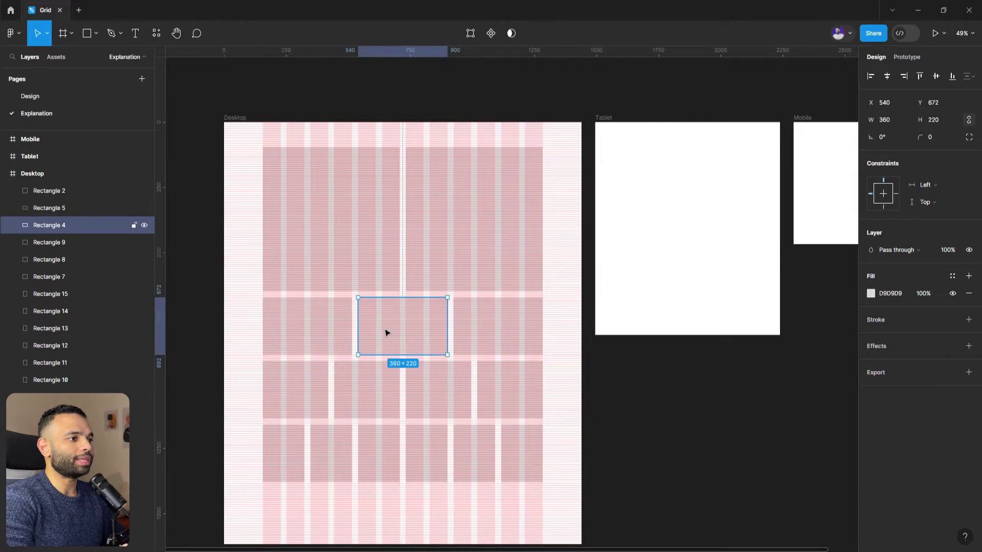
left_click(481, 337)
left_click(378, 274)
left_click(430, 264)
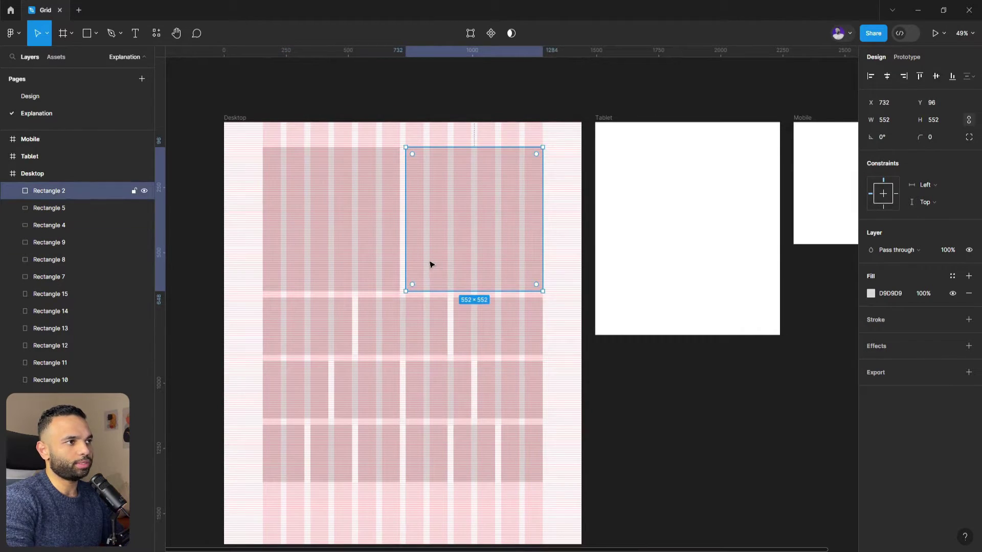
Add a 1128 × 88 rectangle across all twelve columns at Y 0 and shift the rows below so they start at Y 112
left_click_drag(350, 191, 348, 167)
left_click_drag(353, 266, 374, 145)
key("ctrl+a")
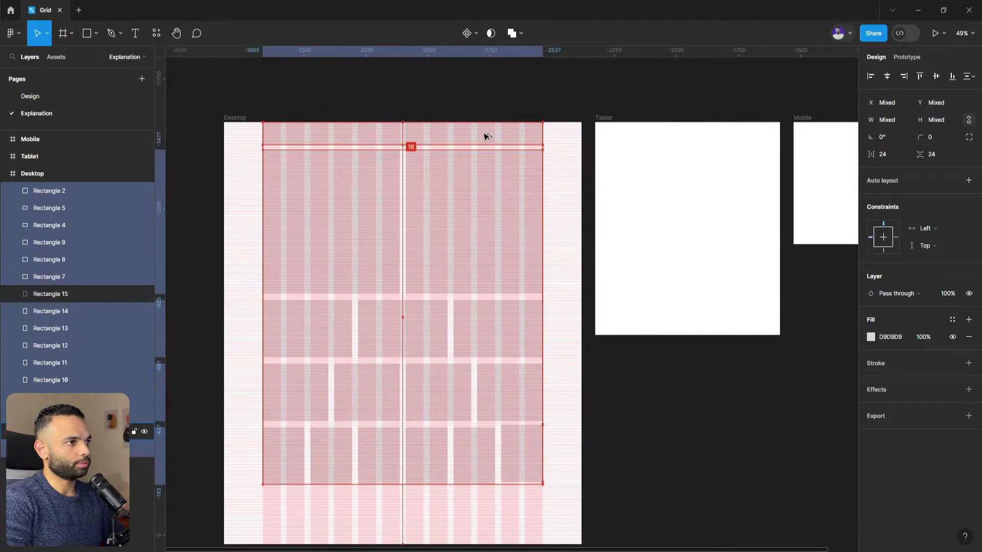
left_click(579, 434)
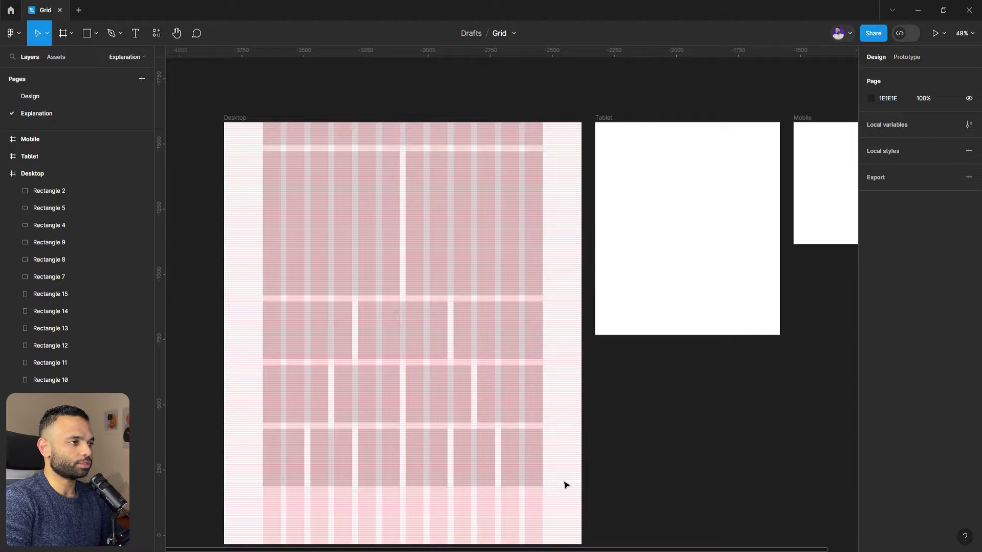
Group the two 552 × 552 rectangles into a horizontal auto layout with a 24 gap
left_click(470, 225)
left_click(336, 247, "shift")
key("shift+a")
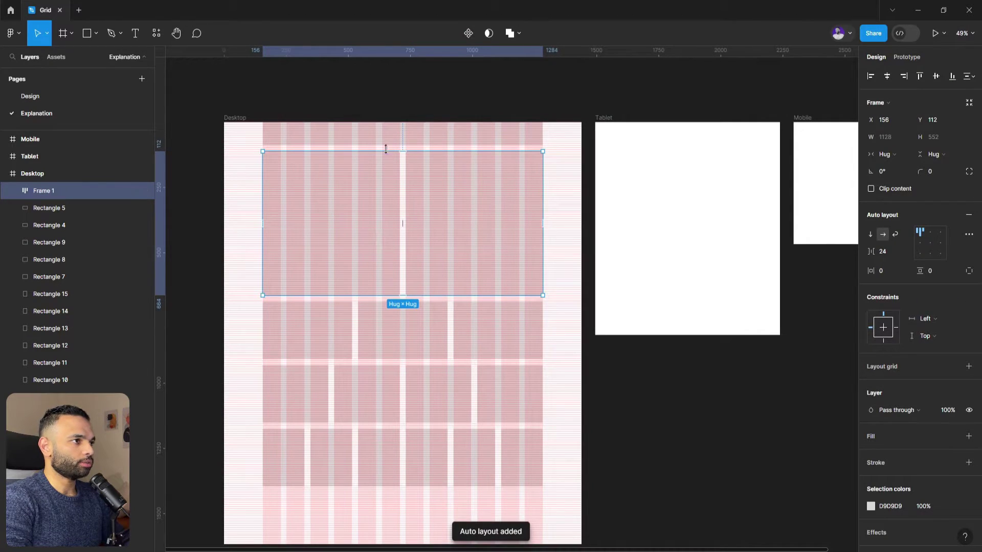
left_click(388, 134)
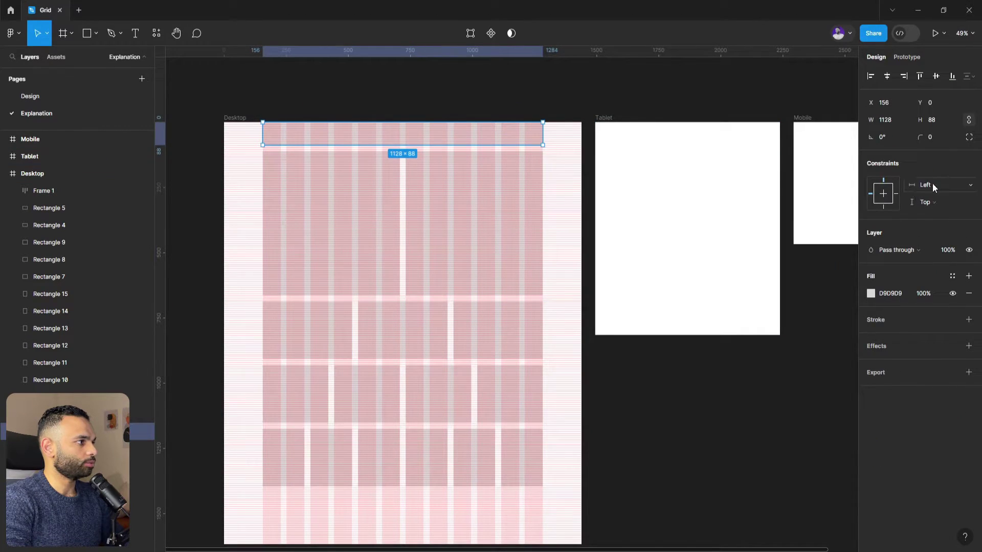
Add horizontal auto layout to the row of three rectangles and make its rectangles fill the row's width
left_click(309, 328)
left_click(401, 330, "shift")
left_click(473, 333, "shift")
key("shift+a")
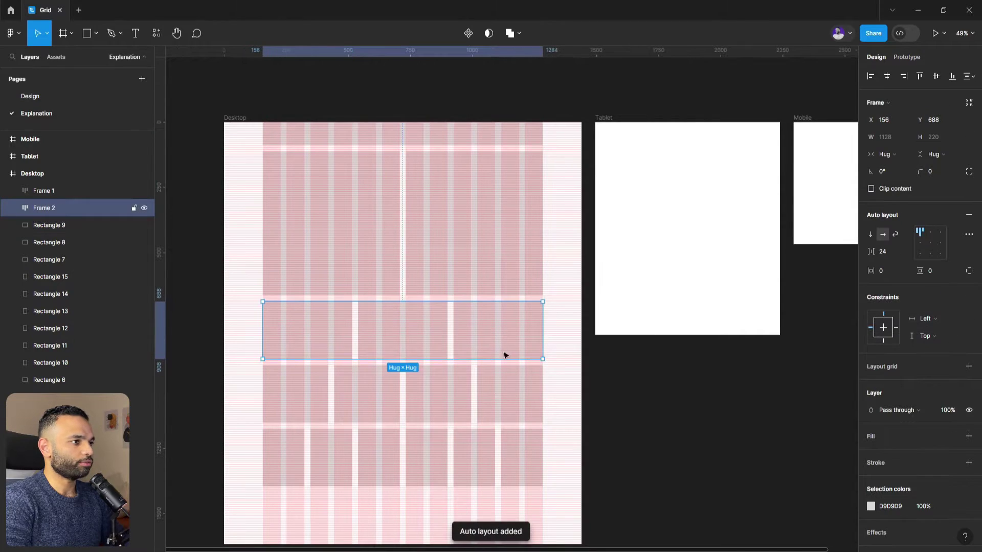
left_click(300, 335)
left_click(432, 335, "shift")
left_click(496, 335, "shift")
left_click(898, 137)
left_click(894, 149)
Add auto layout to the row of four rectangles and make its rectangles fill the row's width
left_click(379, 409, "shift")
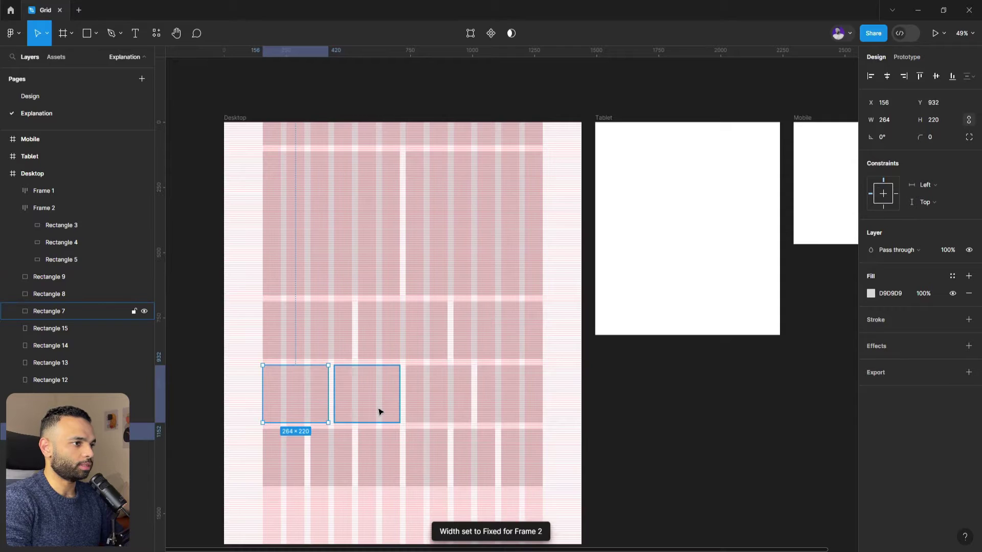
left_click_drag(237, 394, 494, 397)
key("shift+a")
left_click(886, 137)
left_click(890, 151)
Add auto layout to the row of six rectangles and make its rectangles fill the row's width
left_click_drag(246, 455, 557, 457)
key("shift+a")
left_click_drag(283, 520, 527, 452)
key("shift+a")
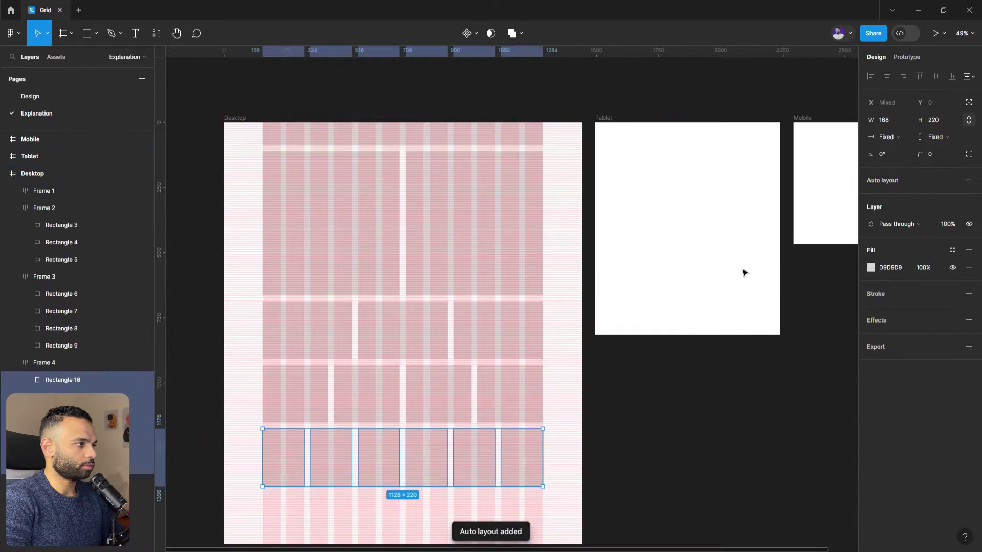
left_click(886, 137)
left_click(892, 151)
Set the horizontal constraint of all four auto layout rows to Left and right
left_click_drag(511, 504, 507, 253)
left_click(935, 335)
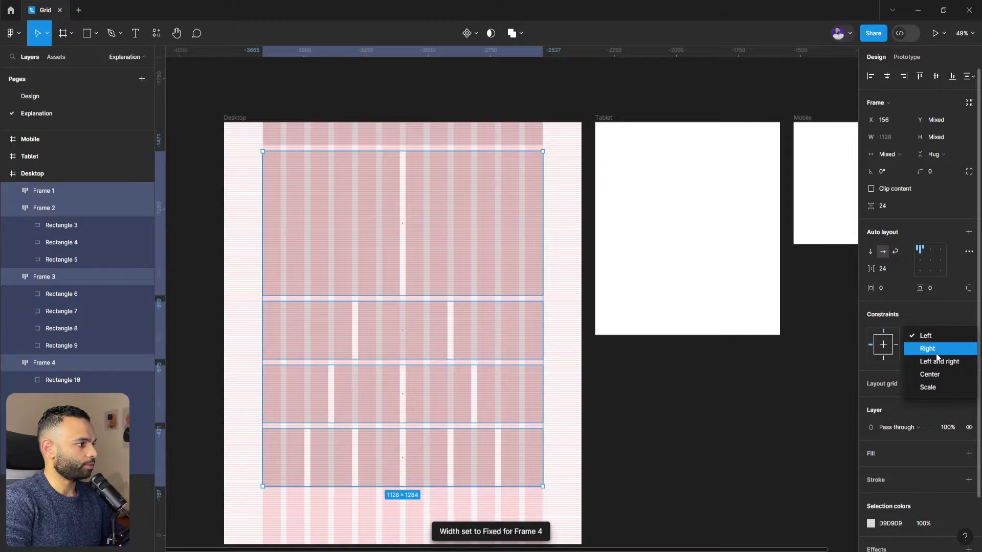
left_click(939, 360)
left_click(682, 428)
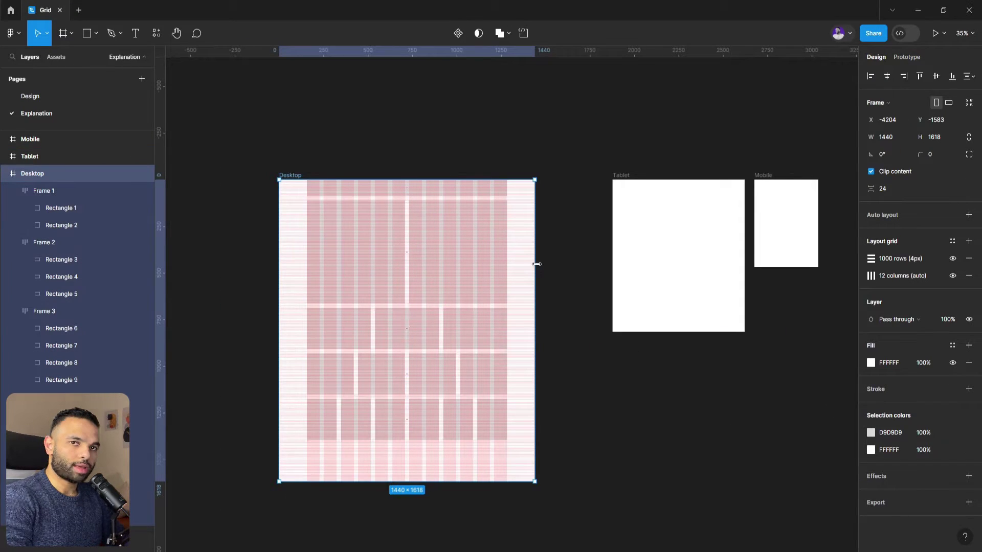
Move the Desktop frame close beside the Tablet frame, keeping its top aligned with the other frames
left_click_drag(535, 265, 534, 301)
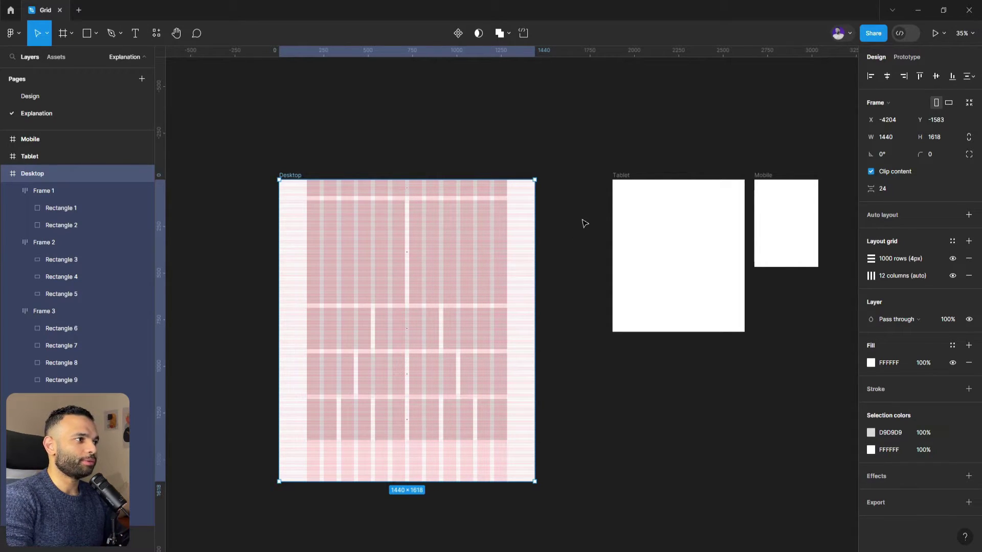
left_click(366, 167)
scroll(462, 223, "up", 2)
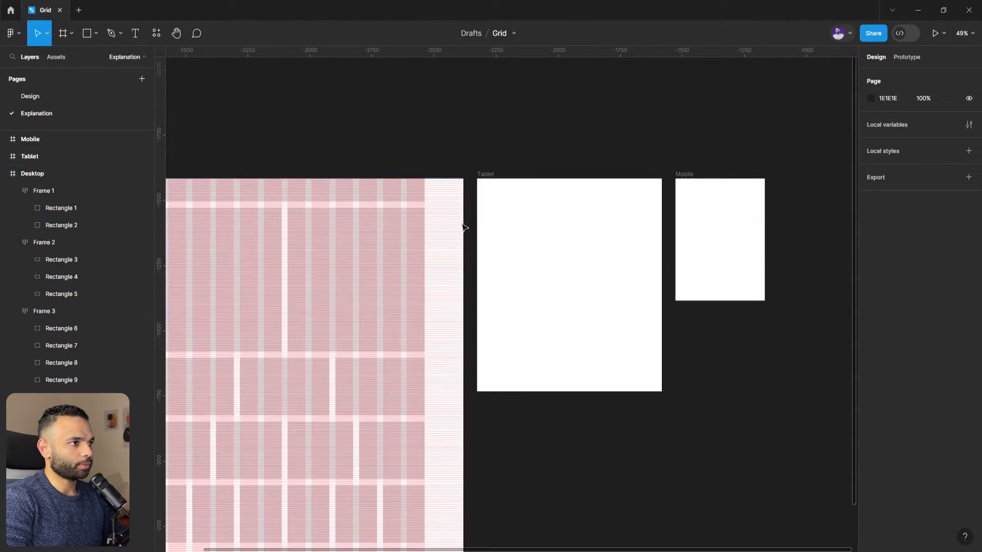
Save the Desktop frame's row and column layout grids as a grid style named Desktop
left_click(462, 223)
scroll(462, 224, "down", 2)
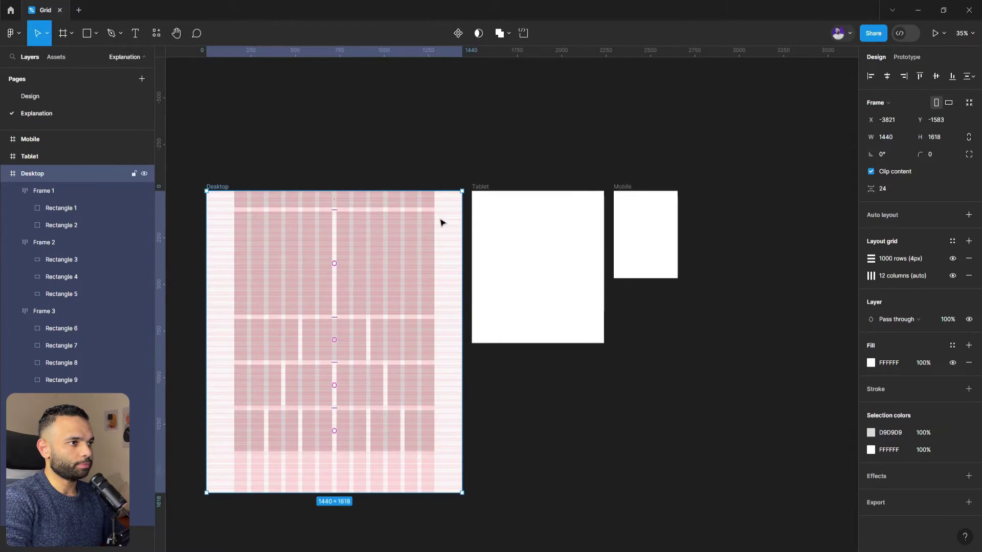
left_click(954, 242)
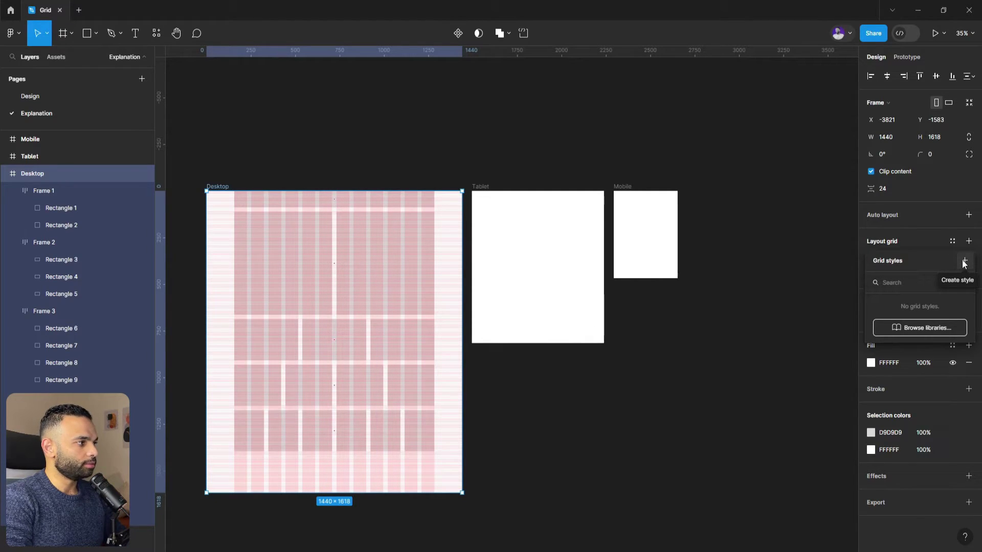
left_click(963, 262)
key("Caps_Lock")
key("Caps_Lock")
type("Desktop")
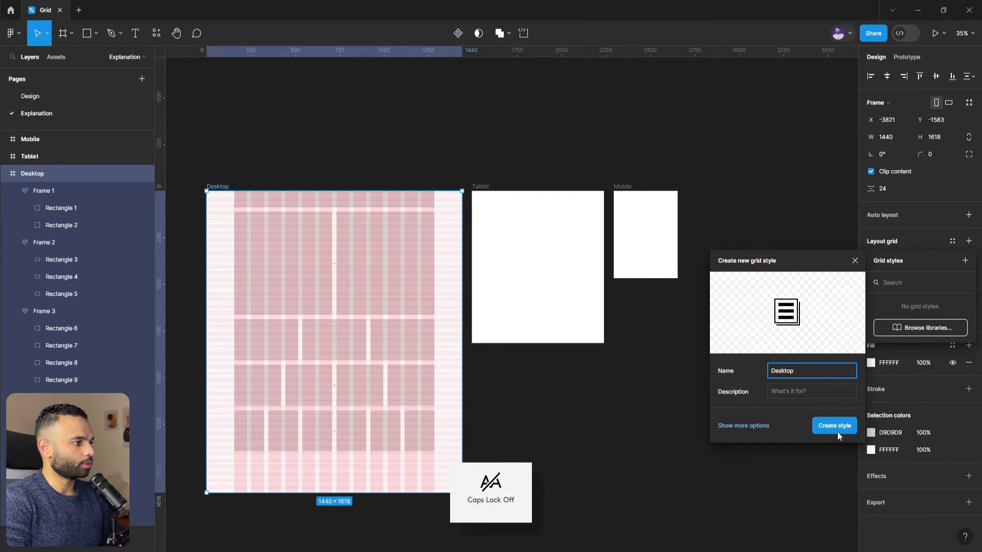
left_click(837, 432)
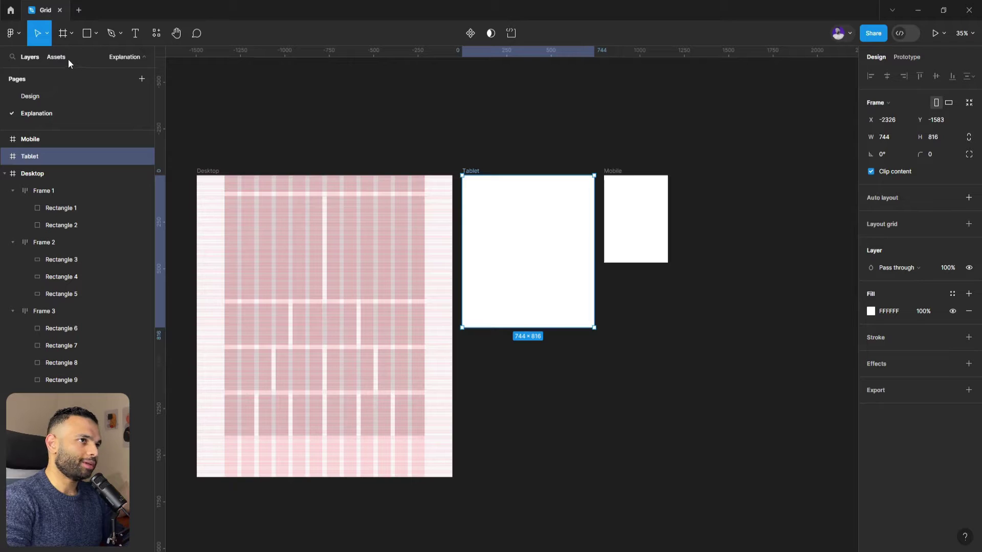
Look up the tablet device sizes among the frame presets without creating a frame
left_click(230, 108)
left_click(63, 33)
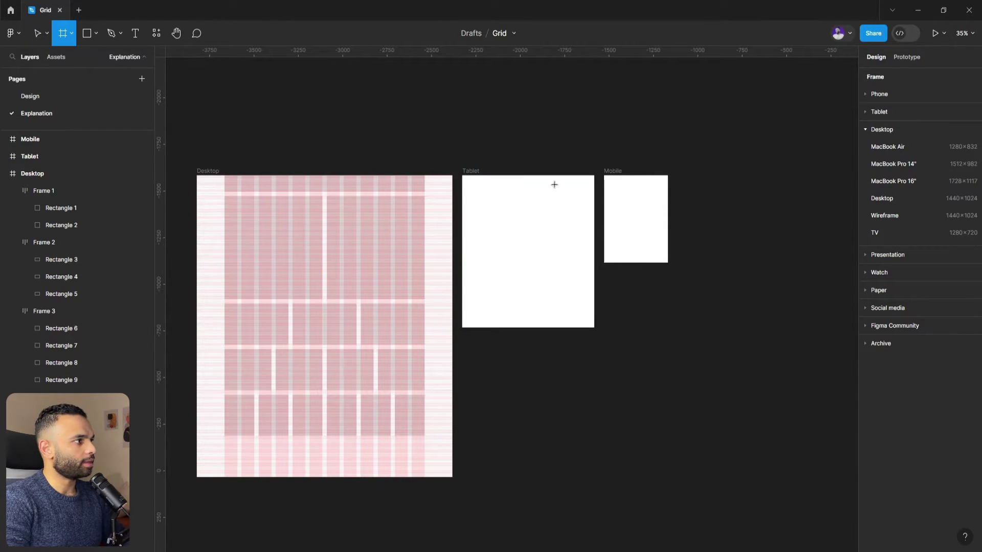
left_click(893, 116)
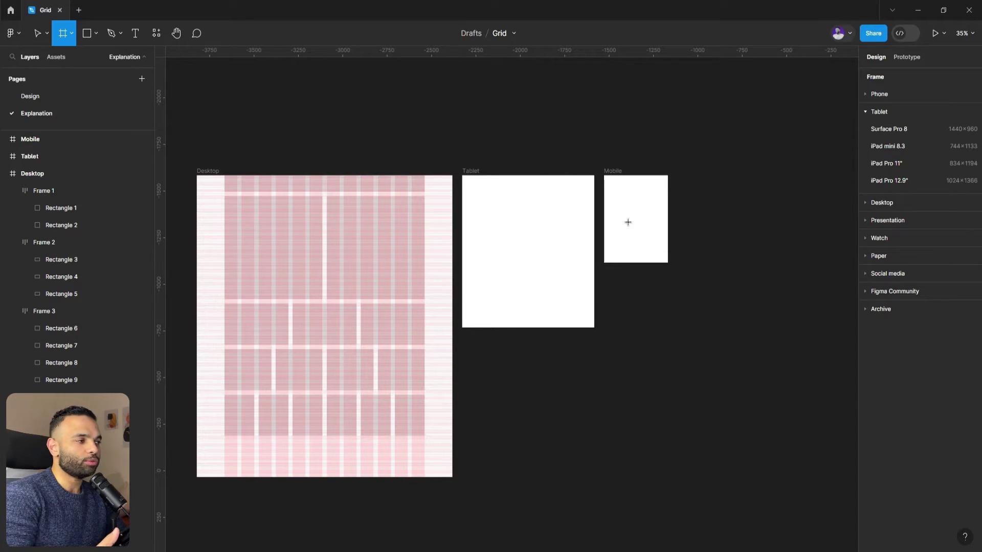
key("v")
left_click(478, 172)
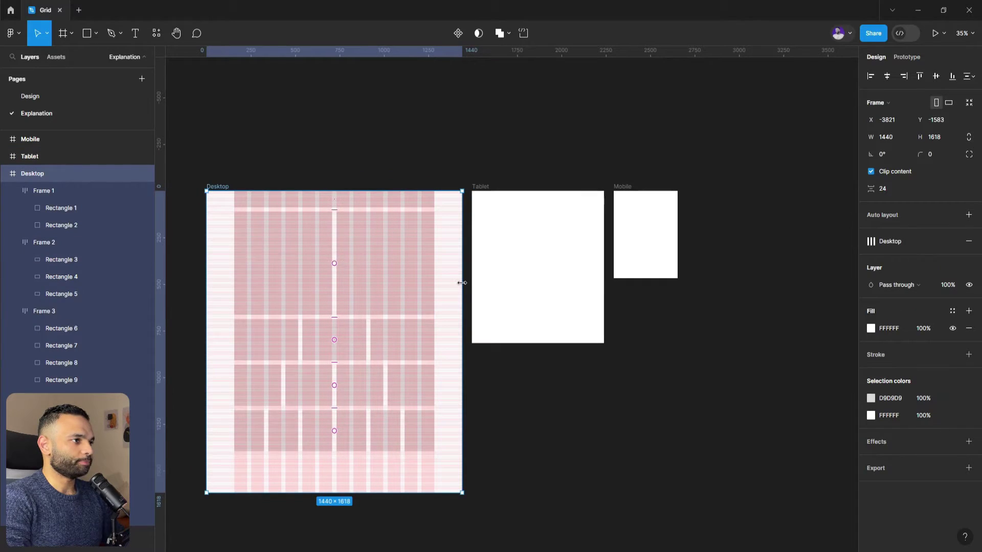
Copy the row and column grids out of the Desktop grid style and paste them onto the Tablet frame
left_click(871, 241)
left_click(962, 307)
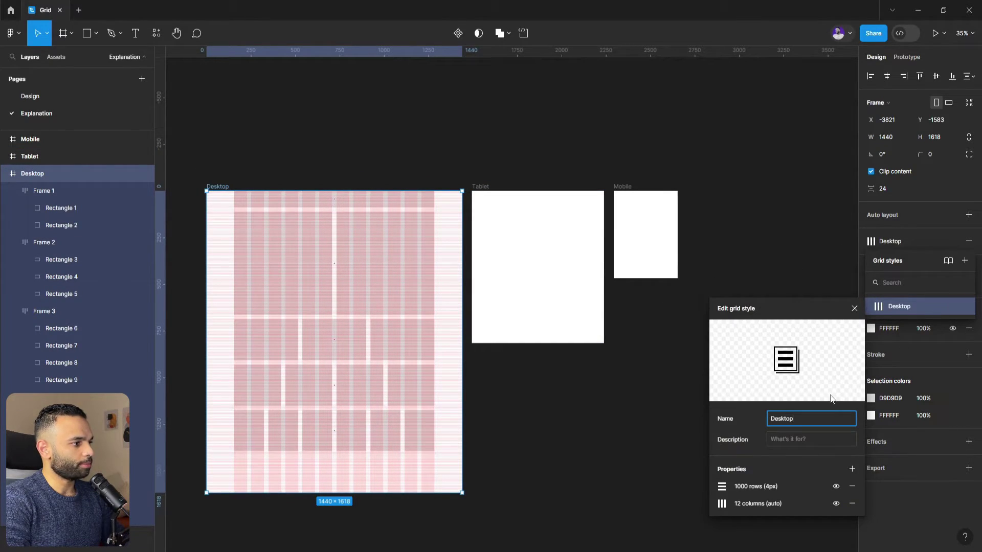
left_click(715, 487)
left_click(716, 504)
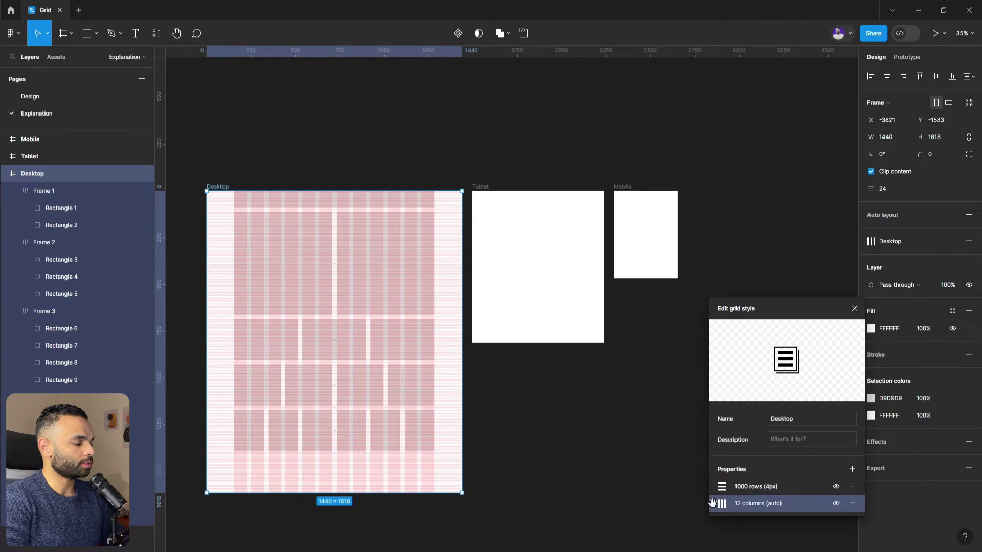
left_click(715, 488, "shift")
left_click(701, 491)
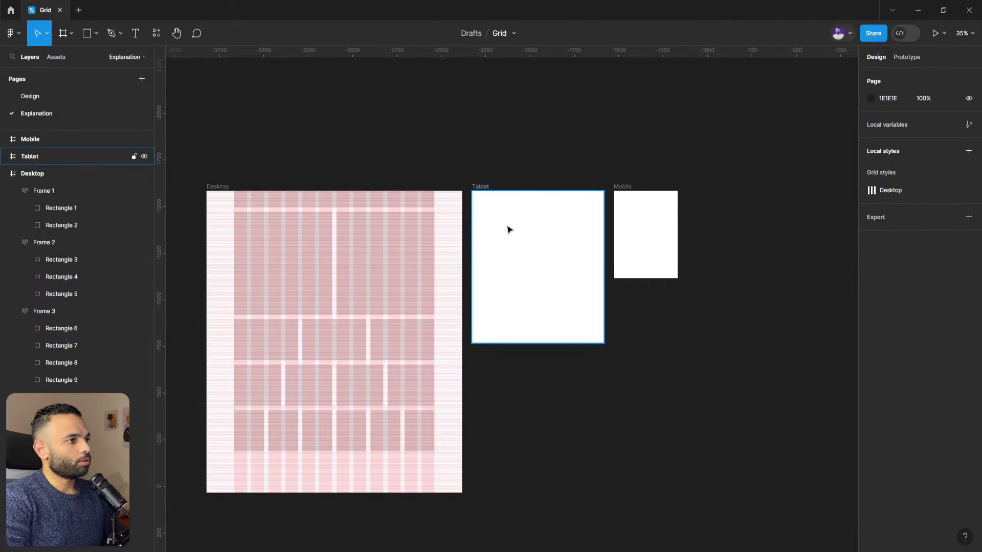
left_click(482, 193)
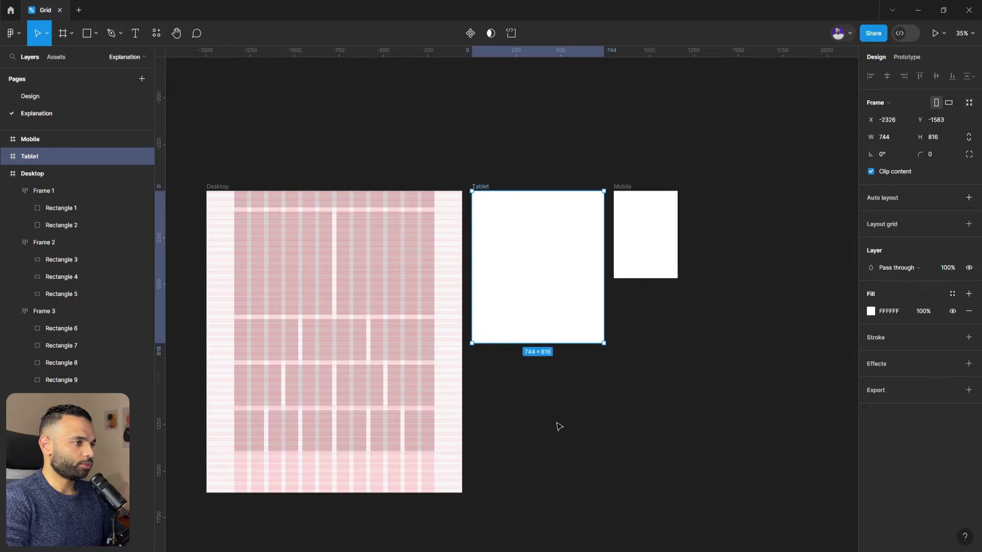
key("ctrl+v")
scroll(594, 200, "up", 5)
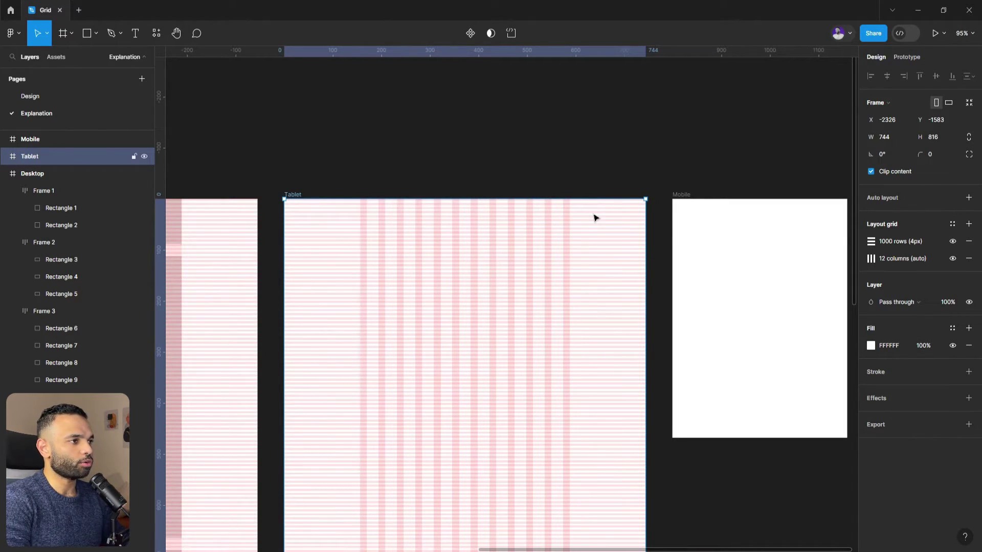
Set the Tablet frame's column grid to 8 columns with a gutter of 16 and a margin of 32
scroll(595, 218, "down", 2)
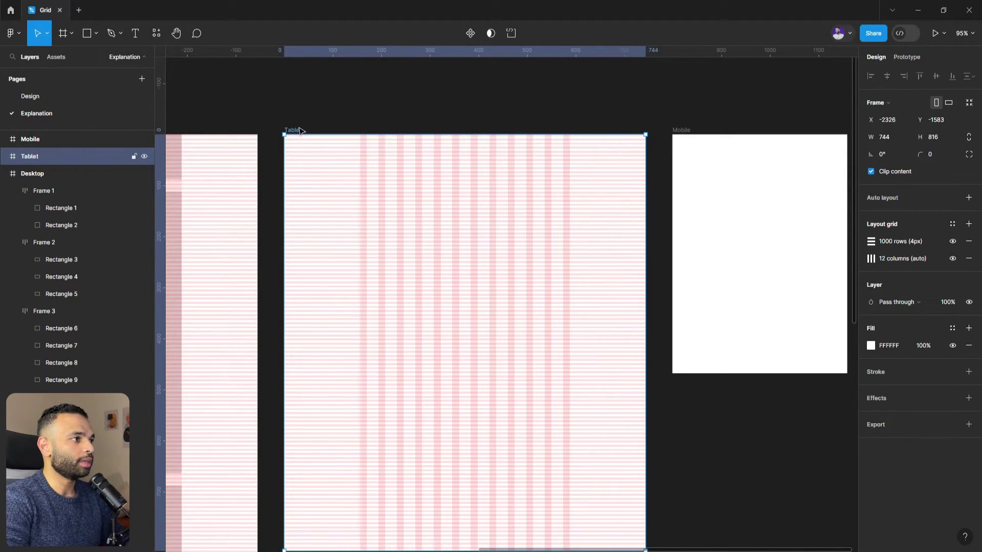
left_click(871, 259)
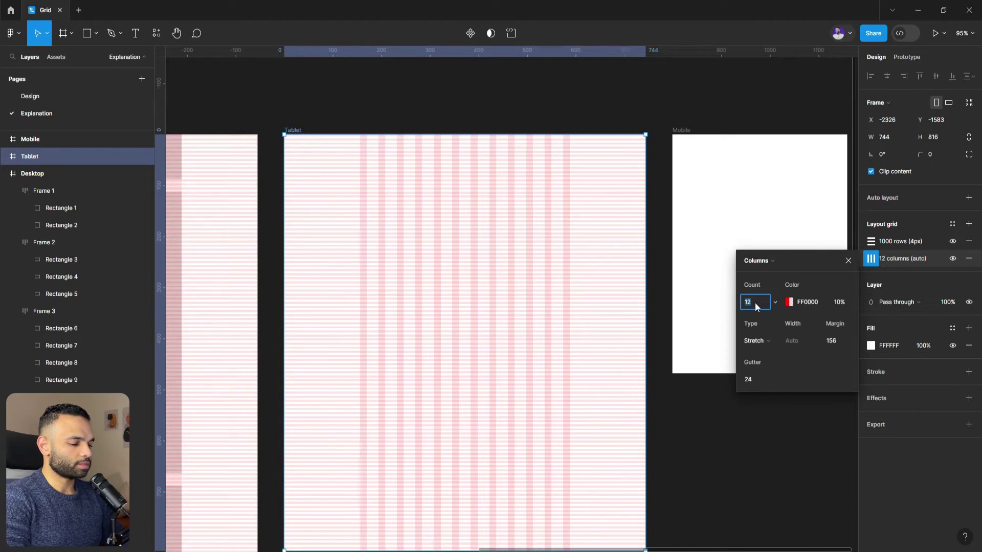
type("8")
key("Return")
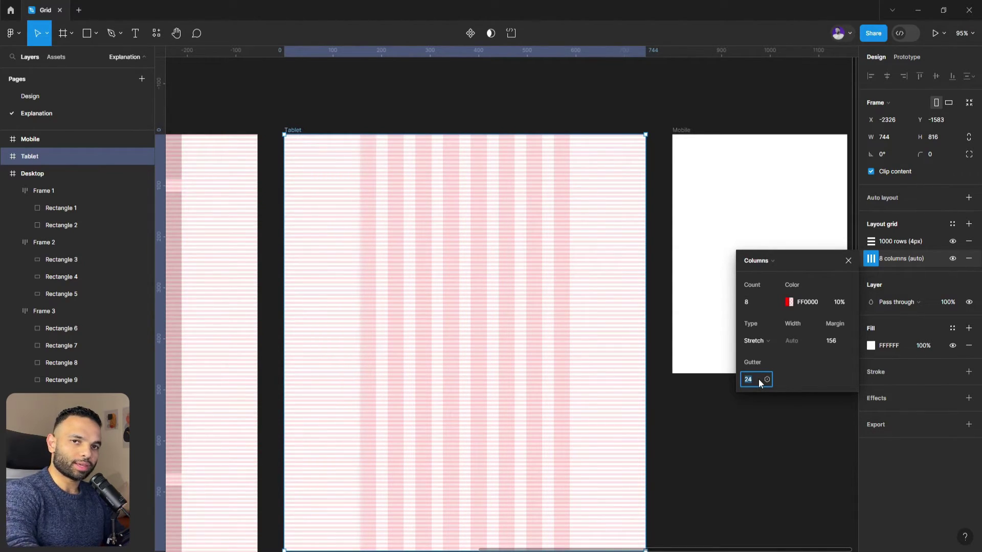
left_click(759, 379)
type("16")
key("Return")
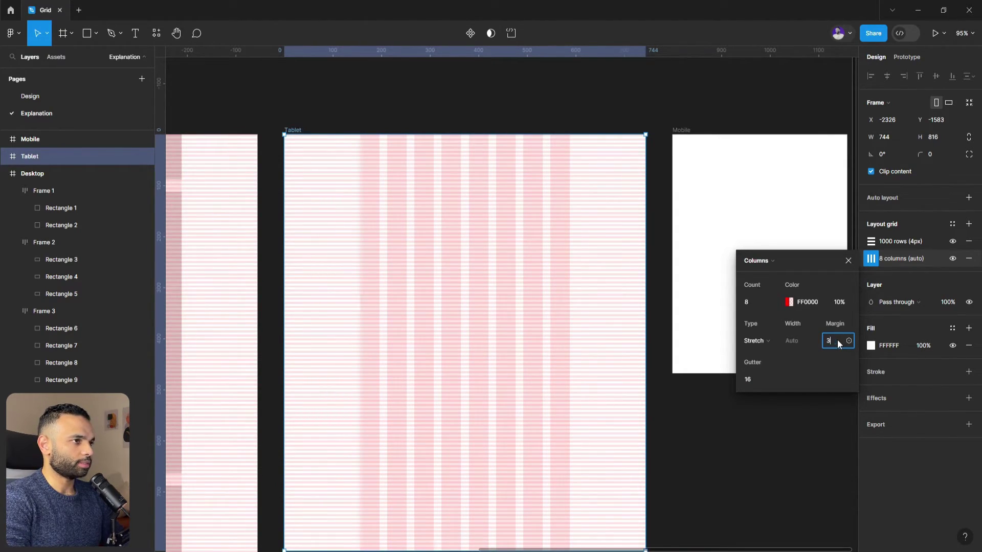
left_click(837, 340)
type("32")
key("Return")
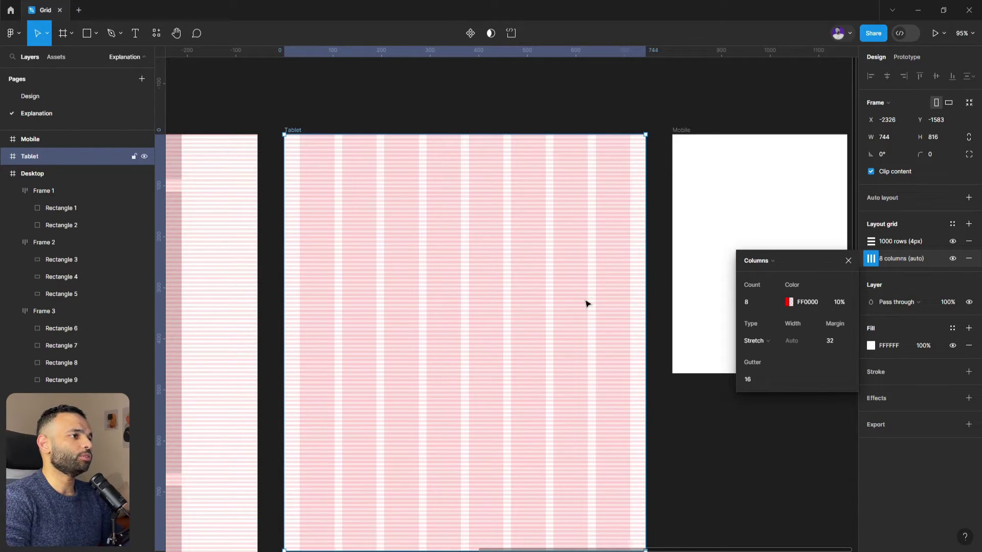
left_click(847, 262)
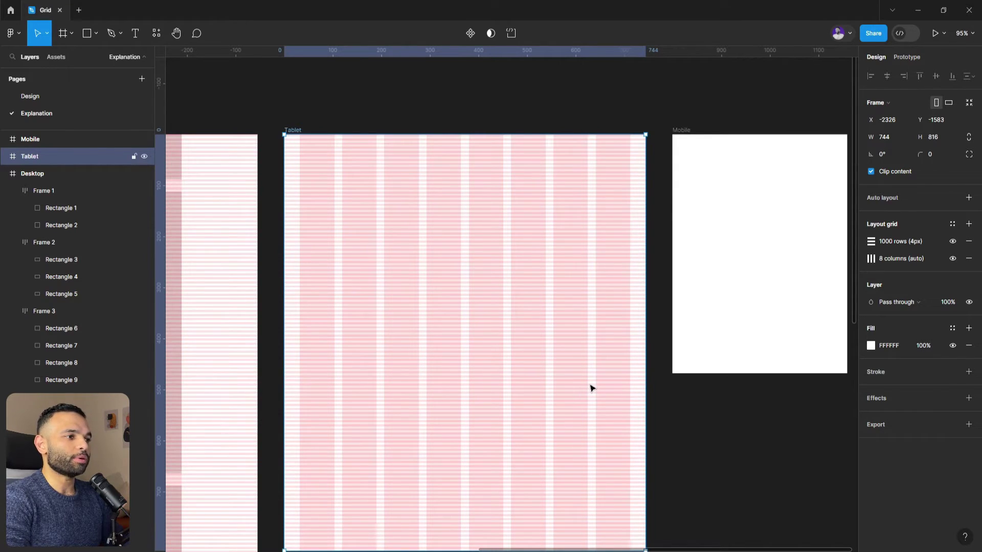
Copy the row of six rectangles from the Desktop frame into the Tablet frame
scroll(589, 386, "down", 3)
scroll(569, 392, "down", 5)
left_click(363, 412)
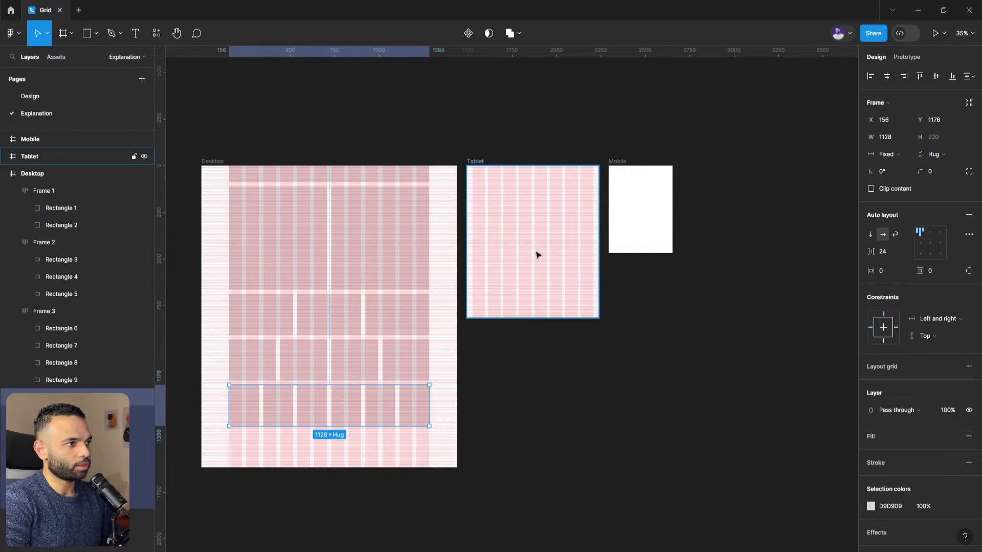
left_click(516, 216)
key("ctrl+v")
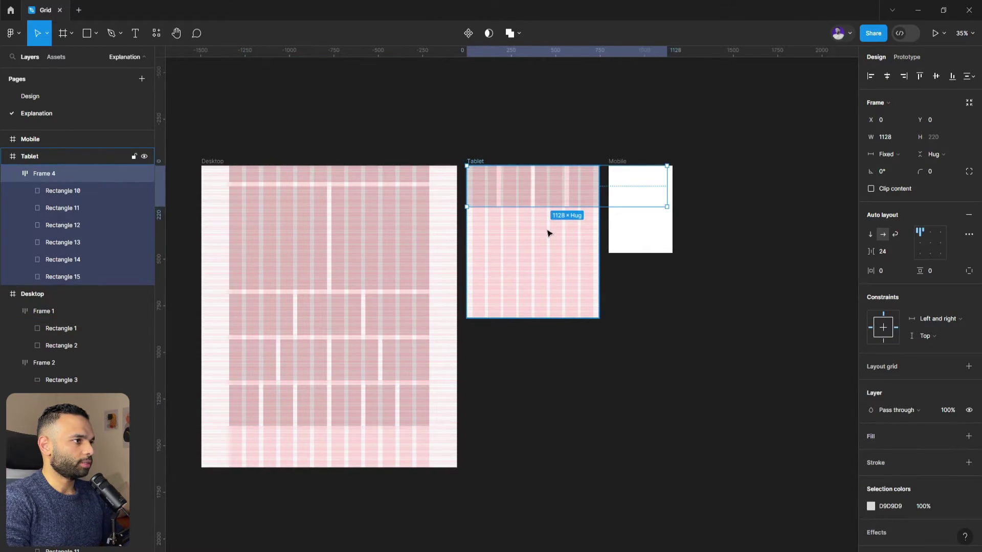
Set the pasted row's item spacing to 16 and resize it to span the Tablet columns between the 32 px margins
scroll(557, 197, "up", 5)
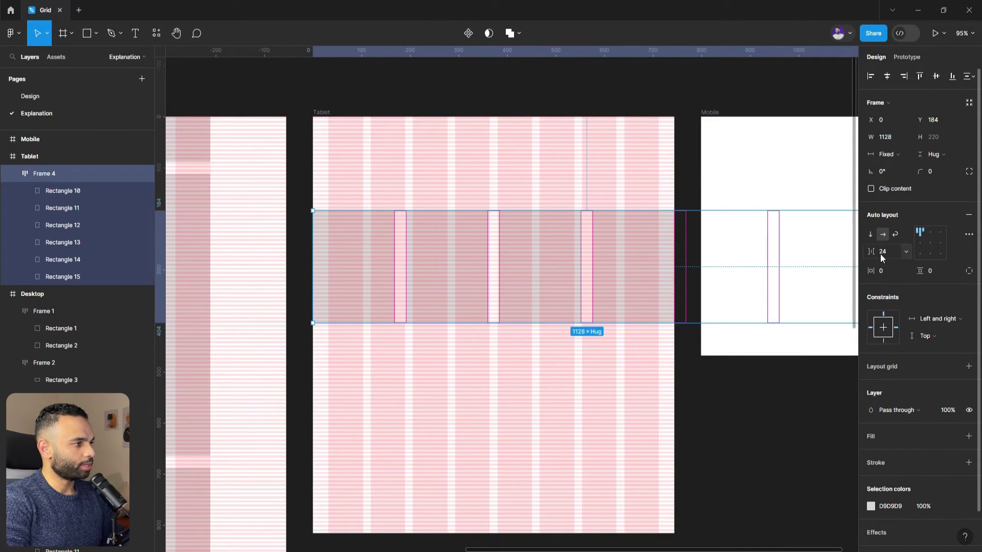
left_click(880, 251)
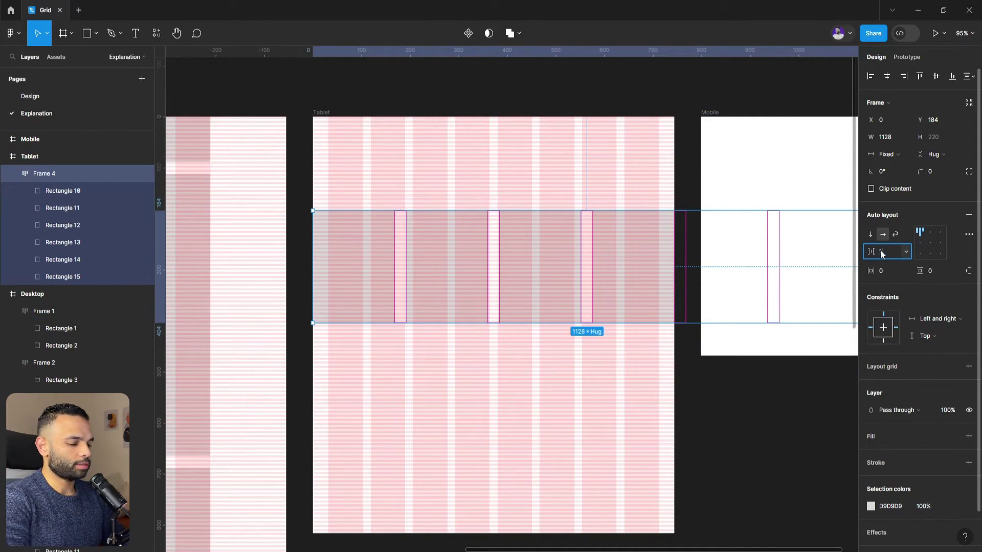
type("16")
key("Return")
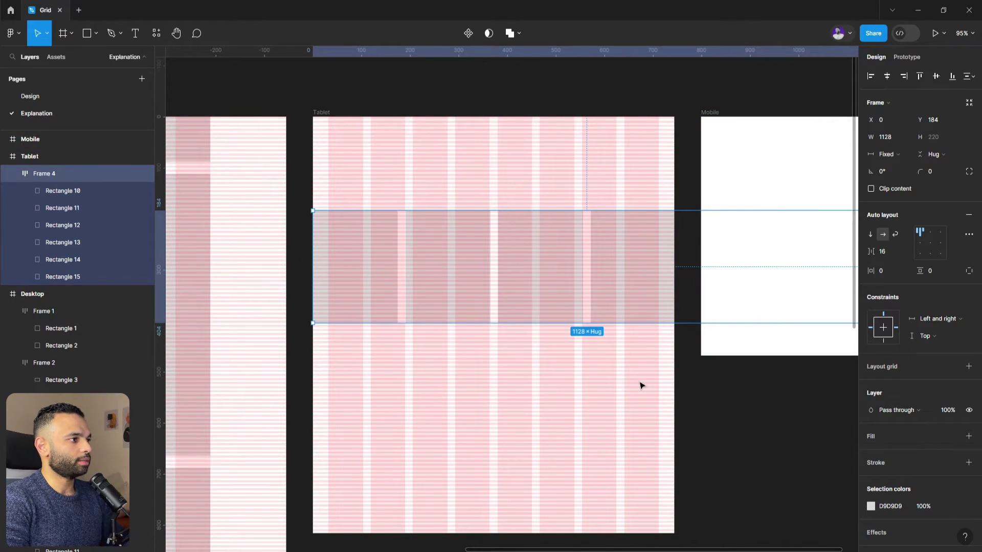
left_click(642, 385)
left_click(632, 267)
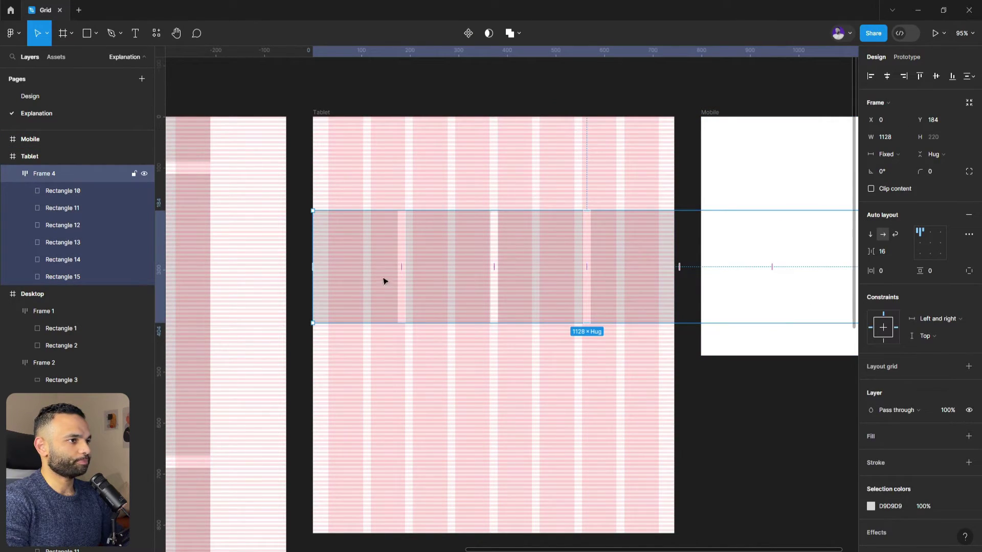
left_click_drag(313, 249, 329, 250)
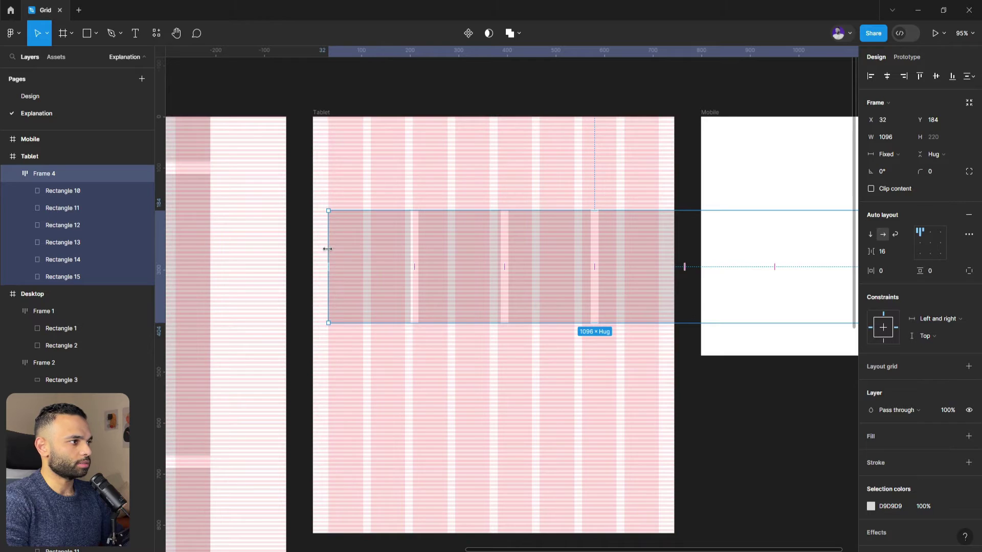
scroll(328, 250, "down", 5)
scroll(457, 256, "up", 8)
Delete the last two rectangles from the Tablet row so that four span the columns
left_click(491, 292)
left_click(432, 307, "shift")
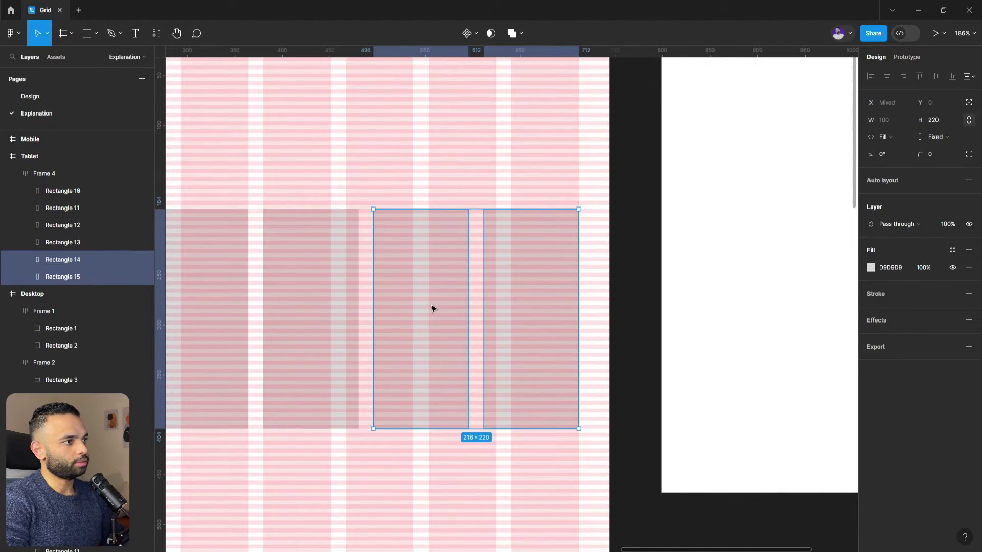
key("Delete")
scroll(432, 306, "down", 4)
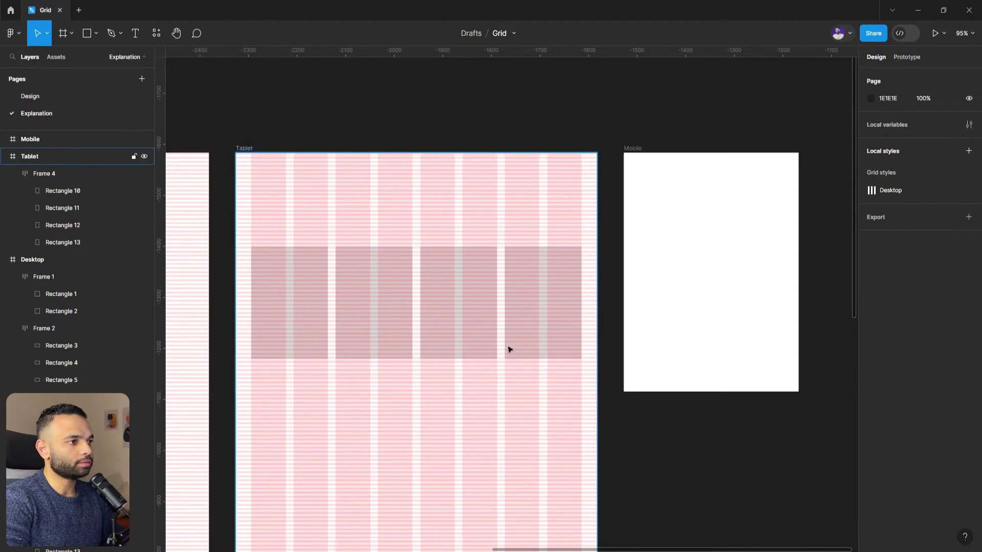
Copy the row of two large rectangles from the Desktop frame and paste it into the Tablet frame
scroll(504, 351, "down", 3)
left_click(568, 337)
scroll(548, 359, "down", 3)
scroll(508, 325, "up", 1)
left_click(373, 331)
key("ctrl+c")
left_click(559, 281)
key("ctrl+v")
Position the pasted two-rectangle row at X 32 in the Tablet frame, with the row of four near the frame's lower edge
scroll(557, 296, "up", 3)
left_click_drag(432, 420, 439, 454)
left_click_drag(521, 361, 478, 317)
left_click(646, 289)
left_click(646, 289)
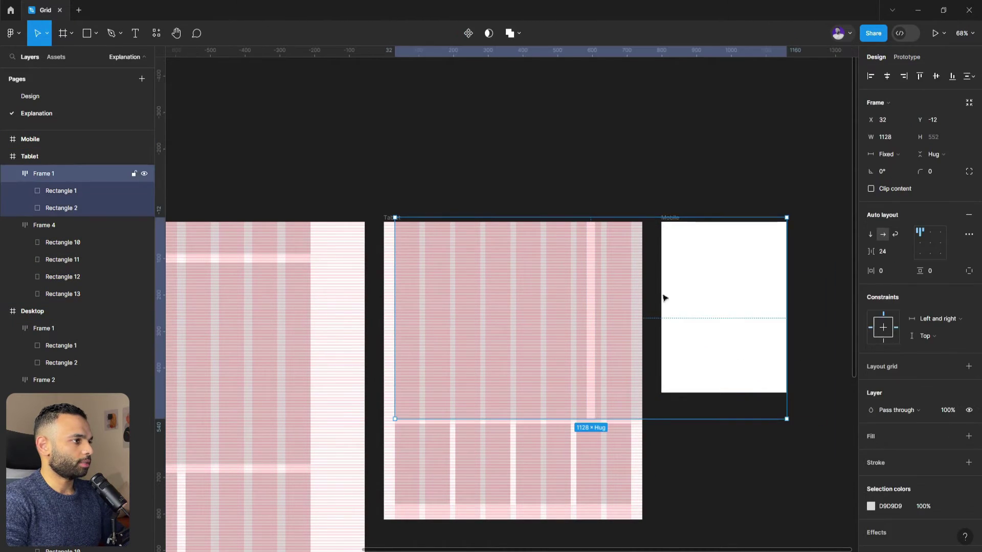
Set the two-rectangle row's item spacing to 16 and resize the row to 680 × 344 within the Tablet margins
left_click(886, 251)
type("16")
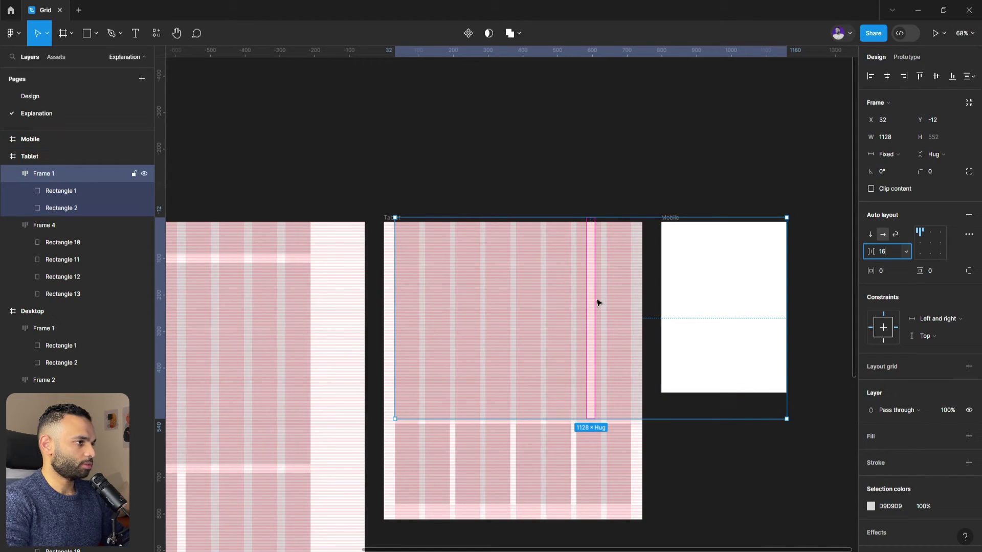
key("Return")
left_click_drag(786, 285, 629, 292)
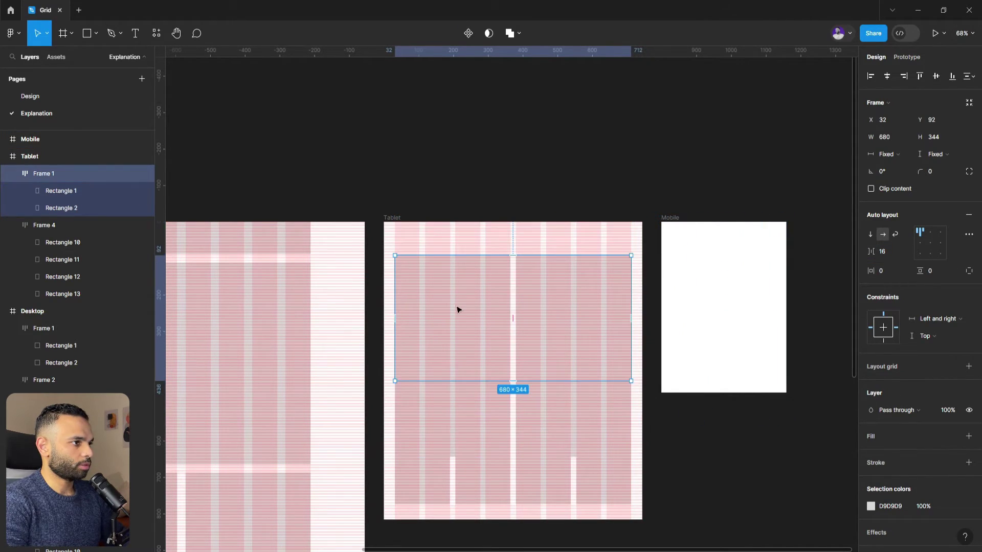
Set both large rectangles to fill the row's height, and place the row of four 24 px beneath that row
double_click(458, 309)
left_click(568, 294, "shift")
left_click(935, 137)
left_click(934, 149)
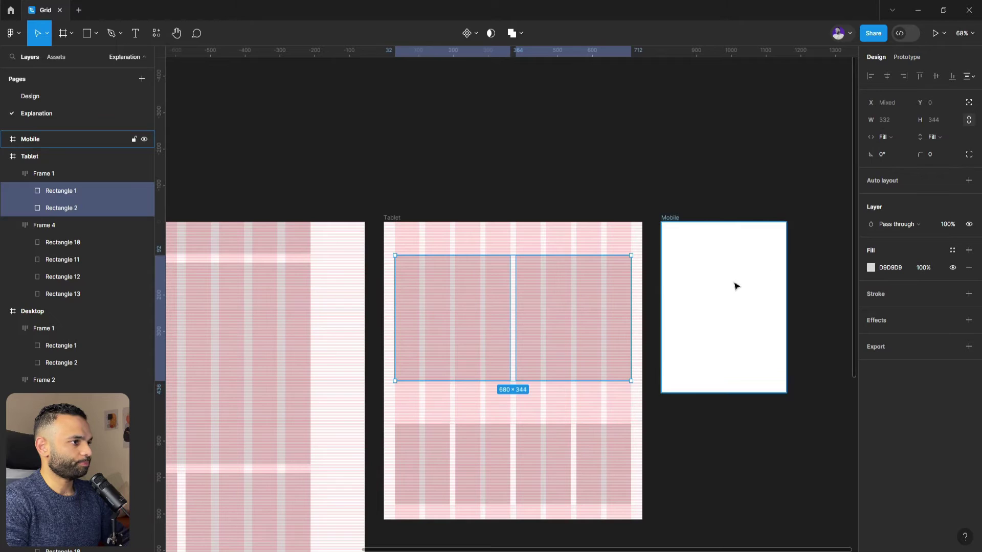
key("Escape")
key("Escape")
scroll(715, 280, "down", 3)
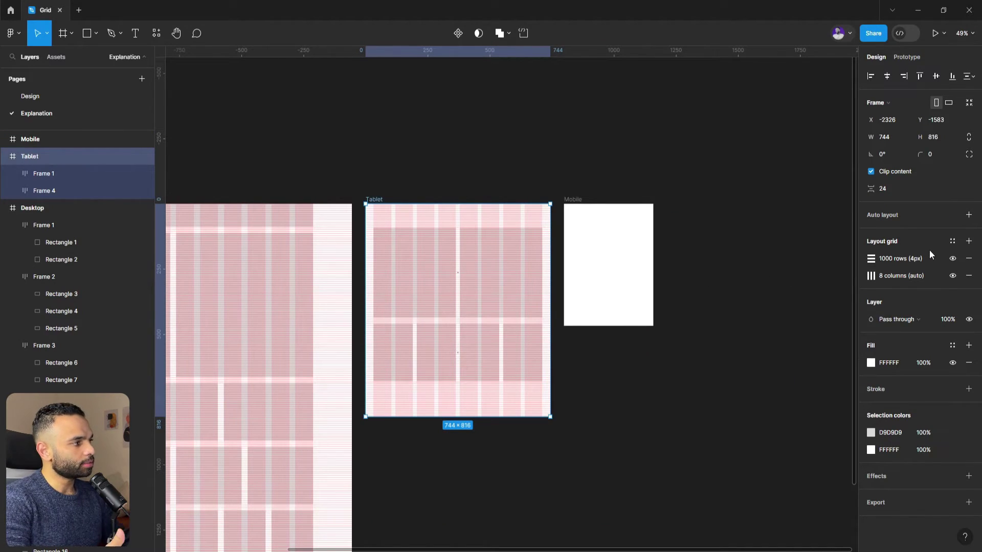
Save the Tablet frame's layout grids as a new grid style named Tablet
left_click(952, 241)
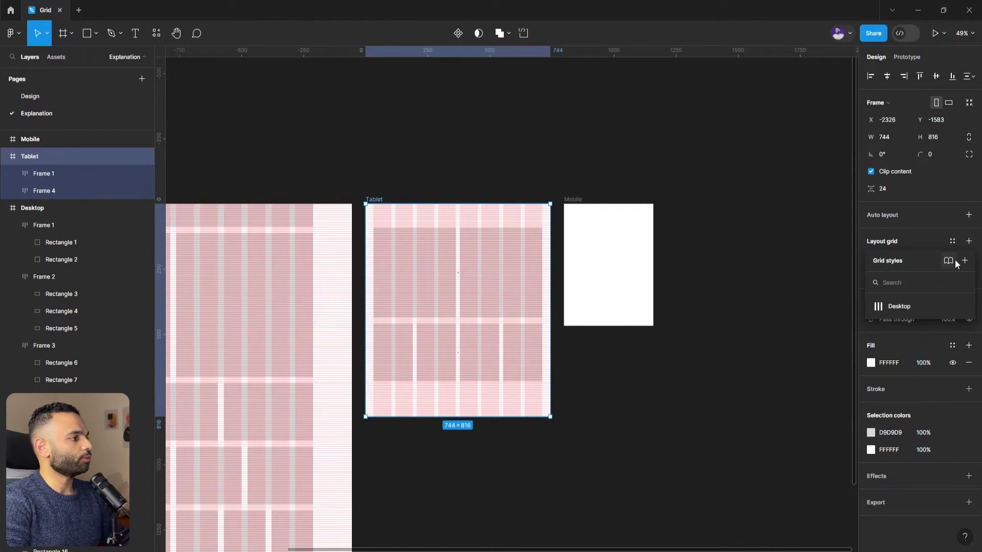
left_click(964, 262)
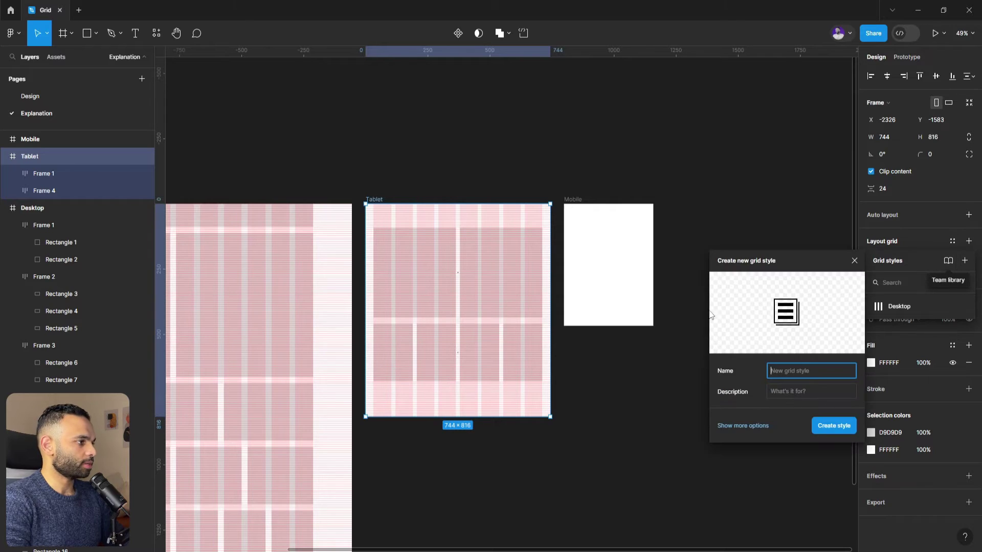
key("Caps_Lock")
type("T")
key("Caps_Lock")
type("ablet")
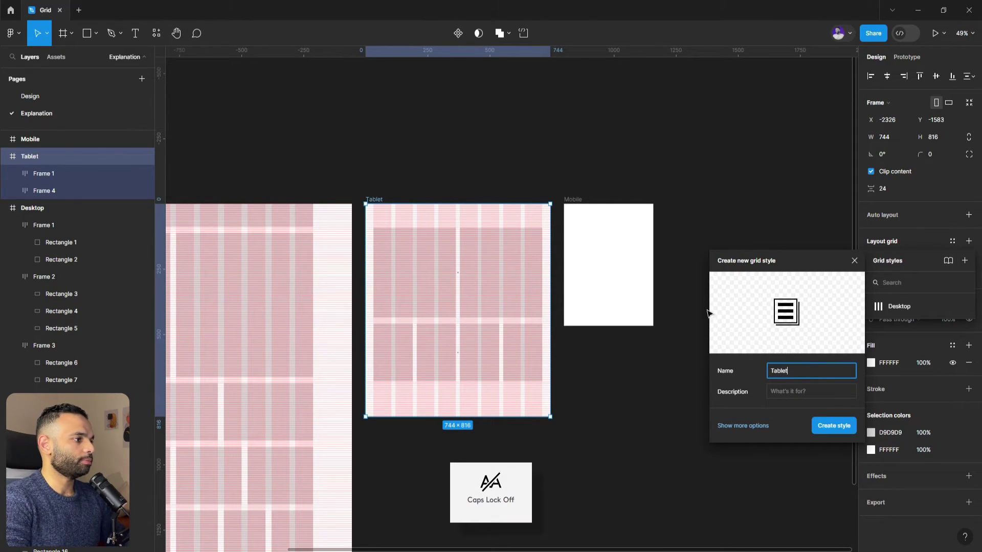
left_click(842, 427)
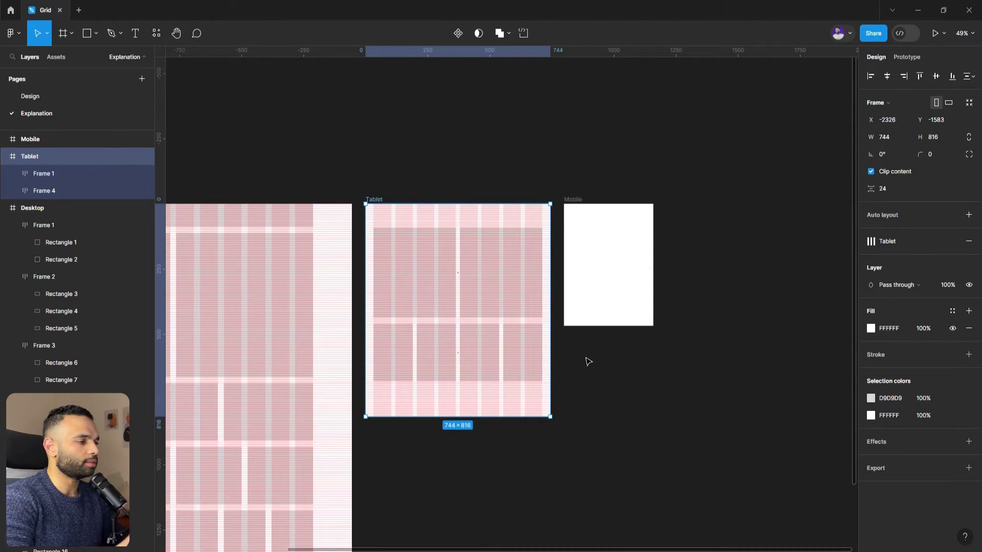
Copy the 1000-row and 8-column grids from the Tablet grid style and paste them onto the Mobile frame
left_click(584, 242)
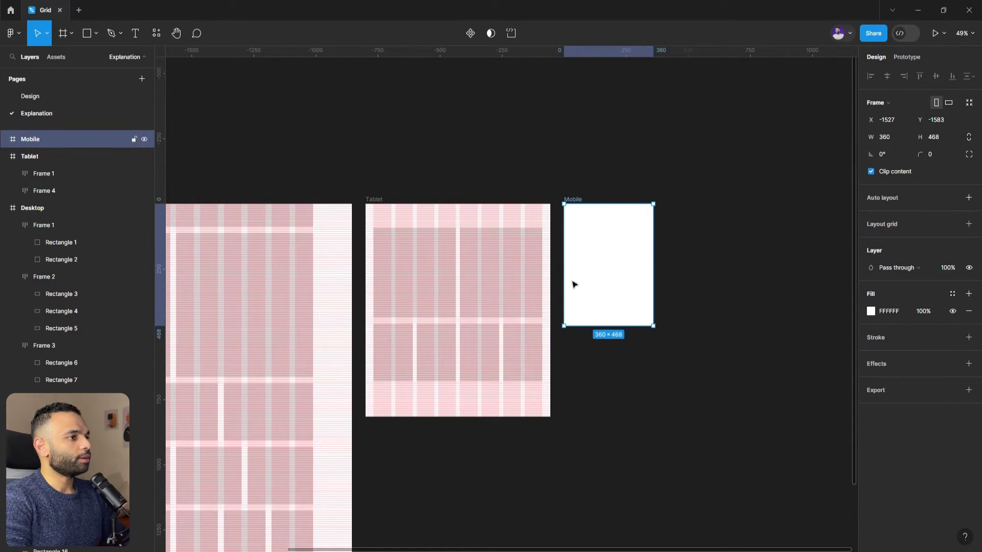
left_click(381, 203)
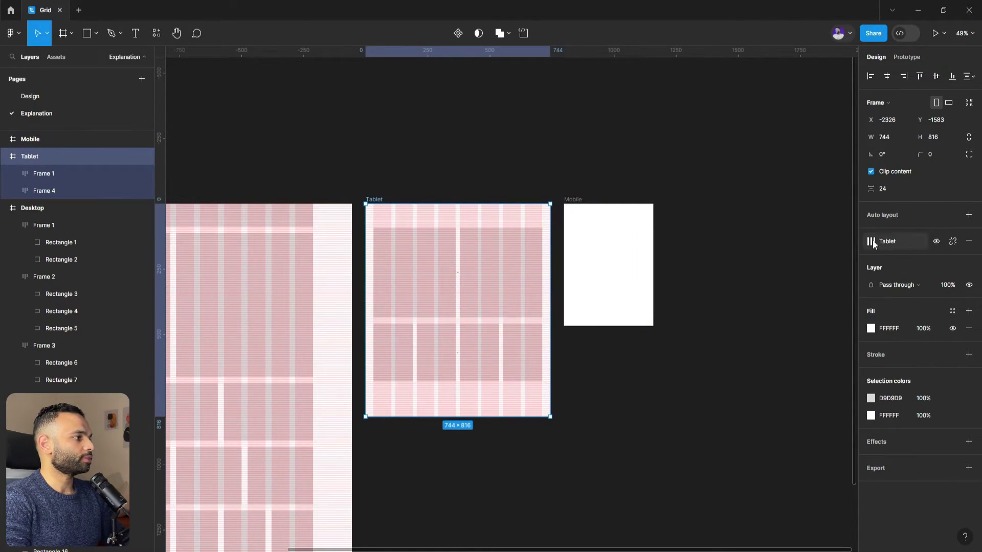
left_click(895, 241)
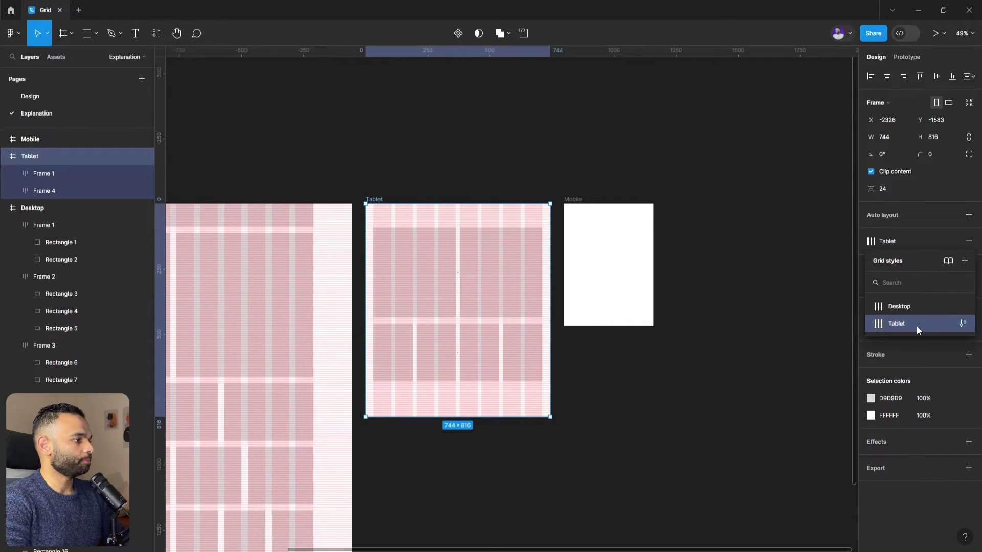
left_click(962, 323)
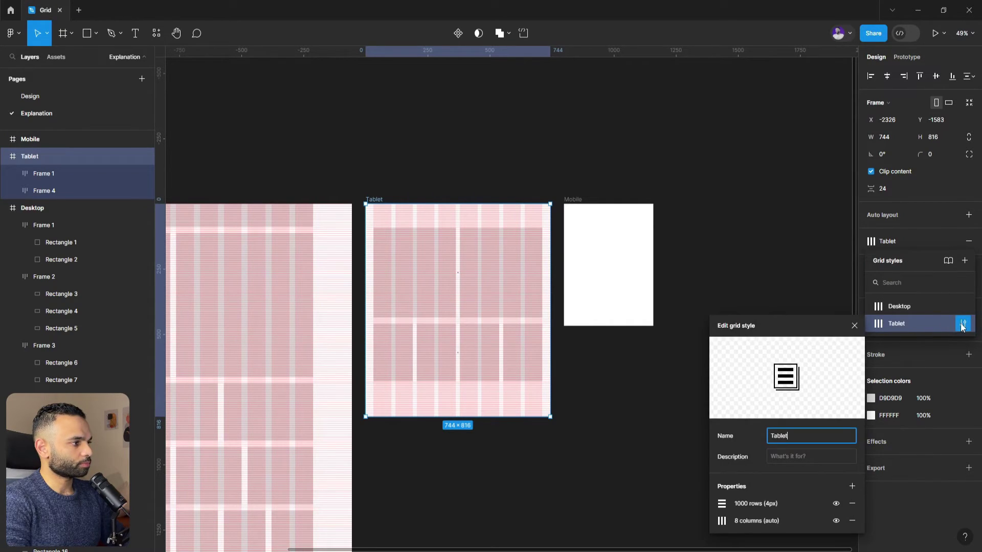
left_click(713, 503)
left_click(716, 520, "shift")
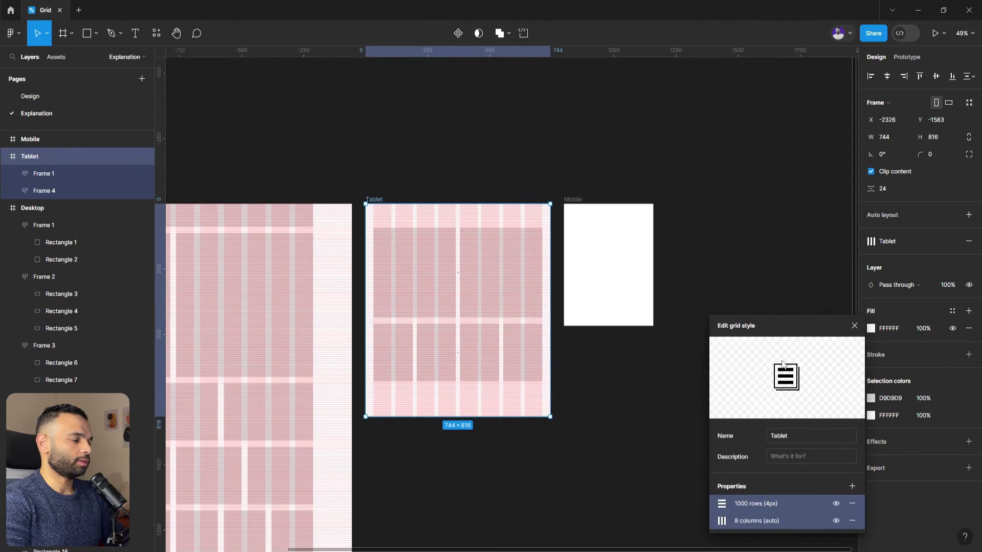
left_click(746, 269)
left_click(580, 204)
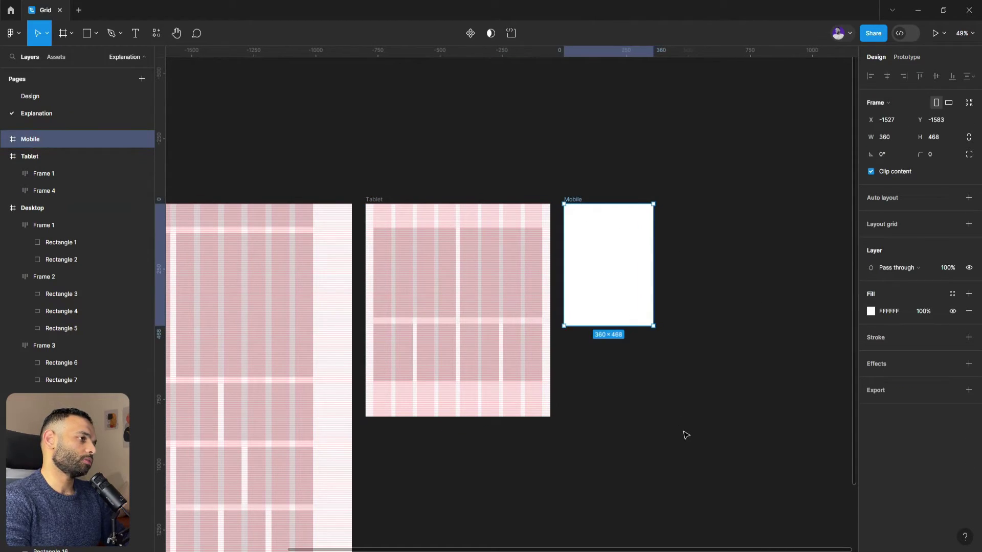
key("ctrl+v")
Set the Mobile frame's column grid to a count of 4 with a margin of 16
left_click(871, 259)
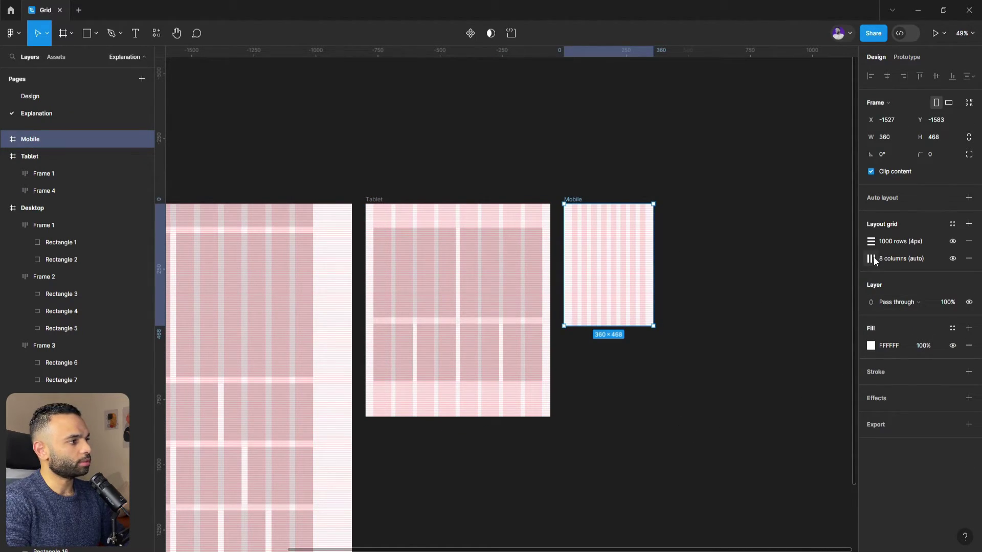
type("4")
key("Return")
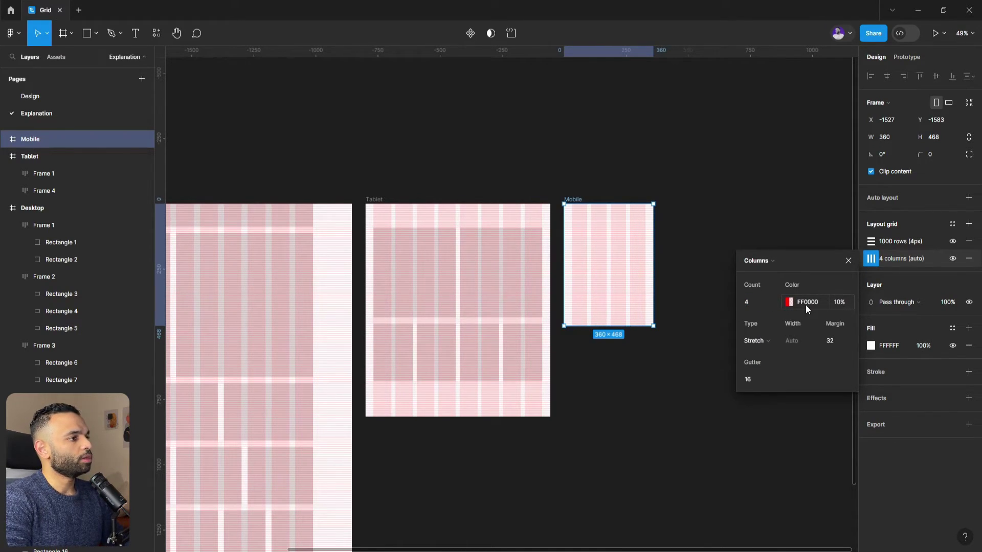
scroll(721, 226, "up", 5)
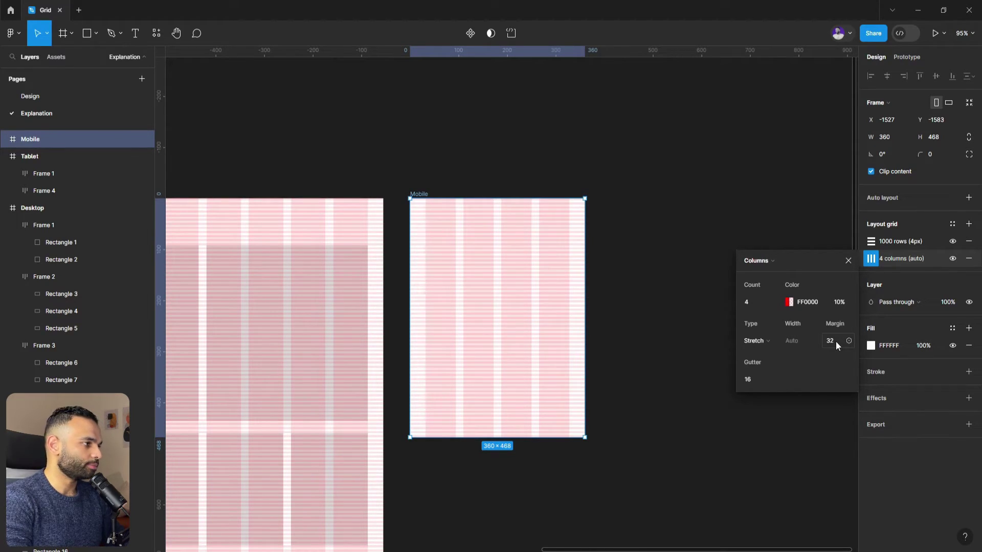
left_click(836, 342)
type("16")
key("Return")
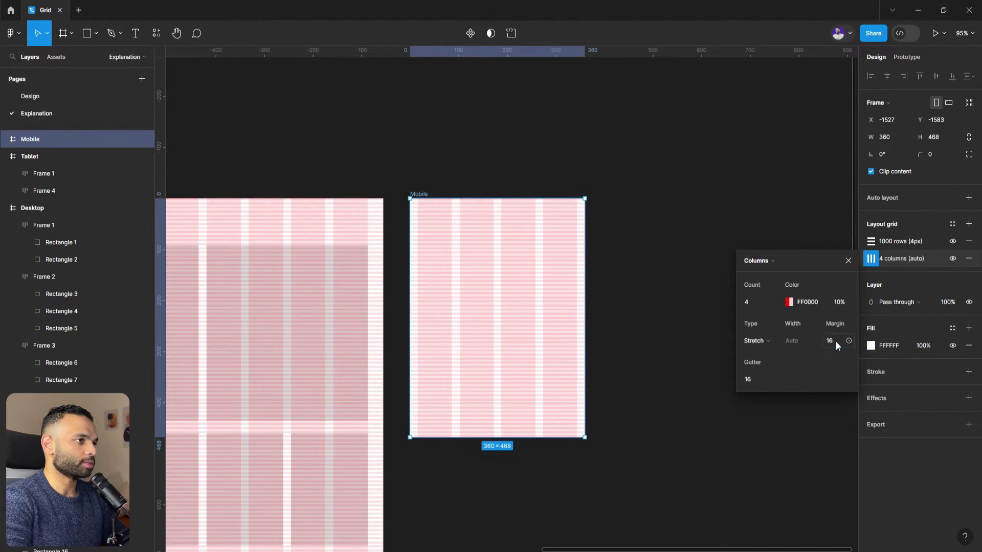
Place a row of two rectangles taken from the Tablet frame's lower row inside the Mobile frame at Y 136
left_click(609, 333)
scroll(511, 388, "down", 2)
scroll(512, 389, "left", 3)
left_click_drag(415, 440, 585, 248)
left_click_drag(635, 397, 624, 252)
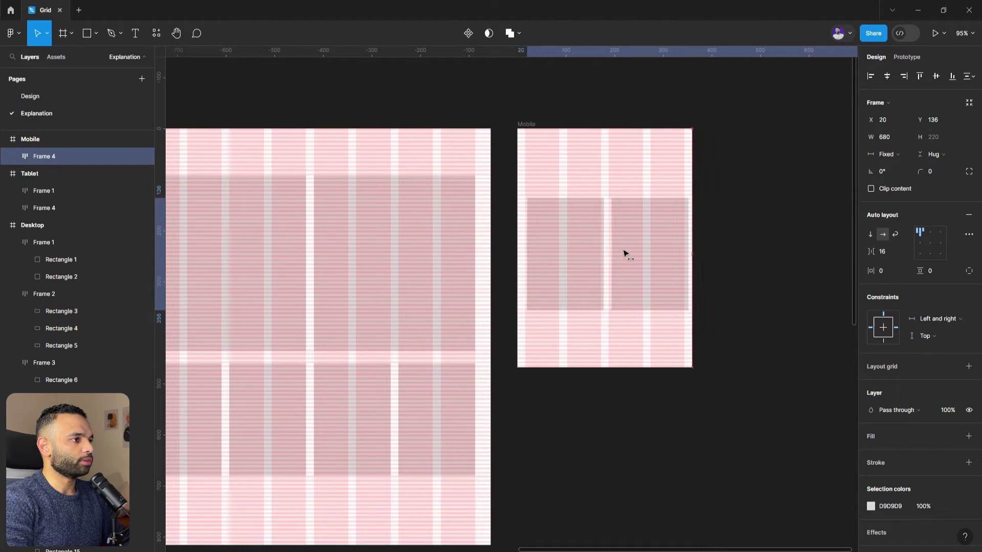
Align the two-rectangle row to X 16 in the Mobile frame and resize it to 328 wide within the margins
scroll(624, 252, "down", 5)
scroll(680, 253, "up", 5)
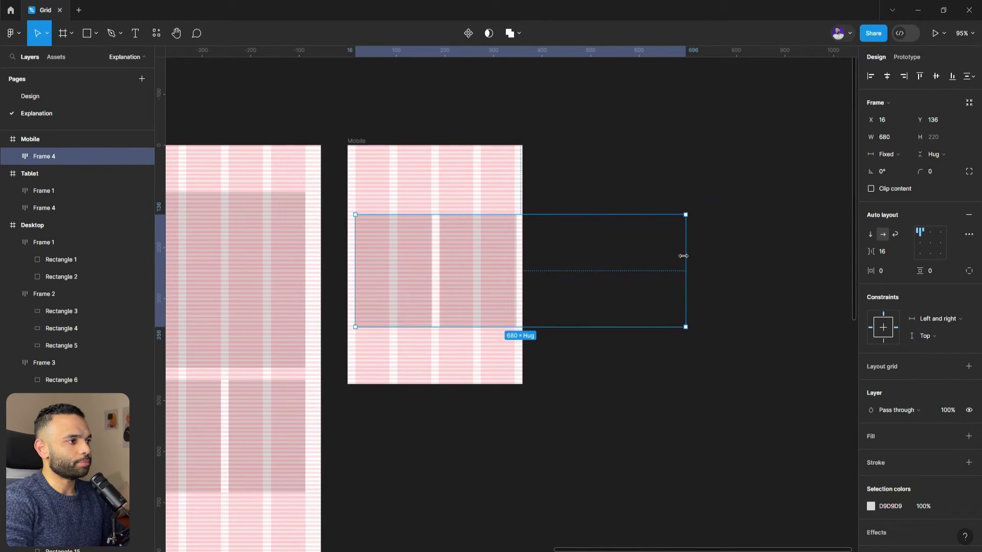
left_click(710, 261)
scroll(506, 320, "up", 5)
scroll(673, 252, "down", 10)
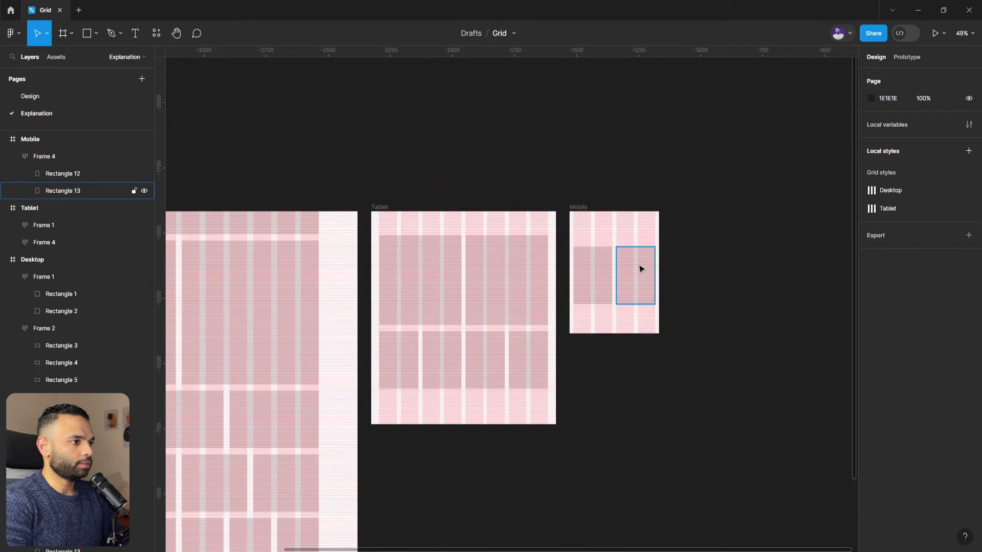
Compare the lowest rectangle rows of the Desktop and Tablet frames with the row in the Mobile frame
scroll(543, 357, "up", 3)
left_click(473, 395)
scroll(537, 325, "down", 5)
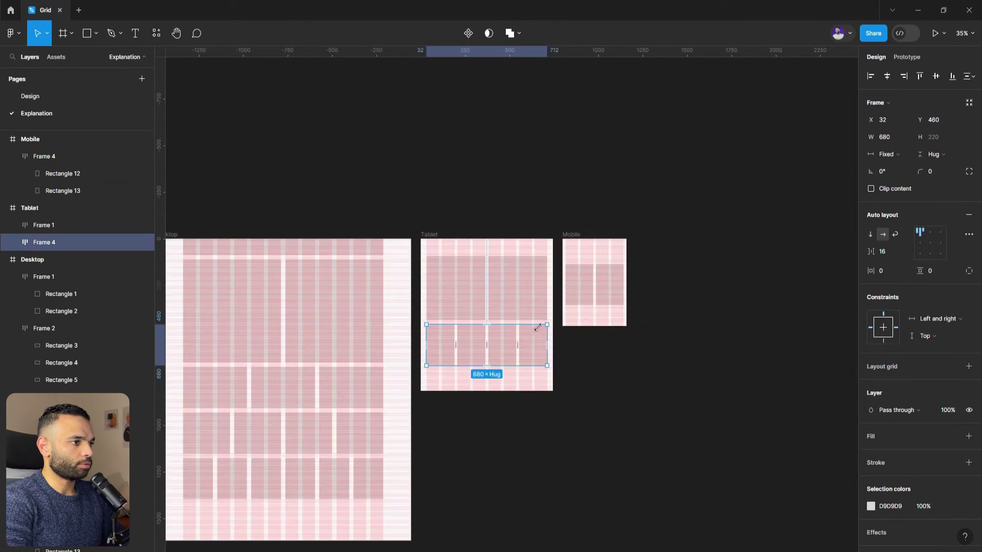
left_click(361, 461)
left_click(487, 344)
left_click(620, 274)
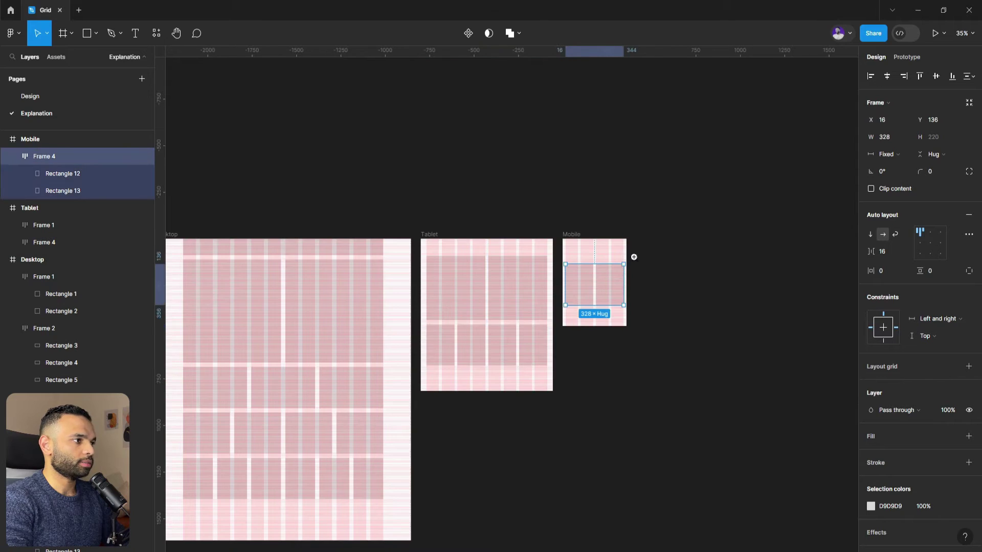
scroll(633, 256, "up", 5)
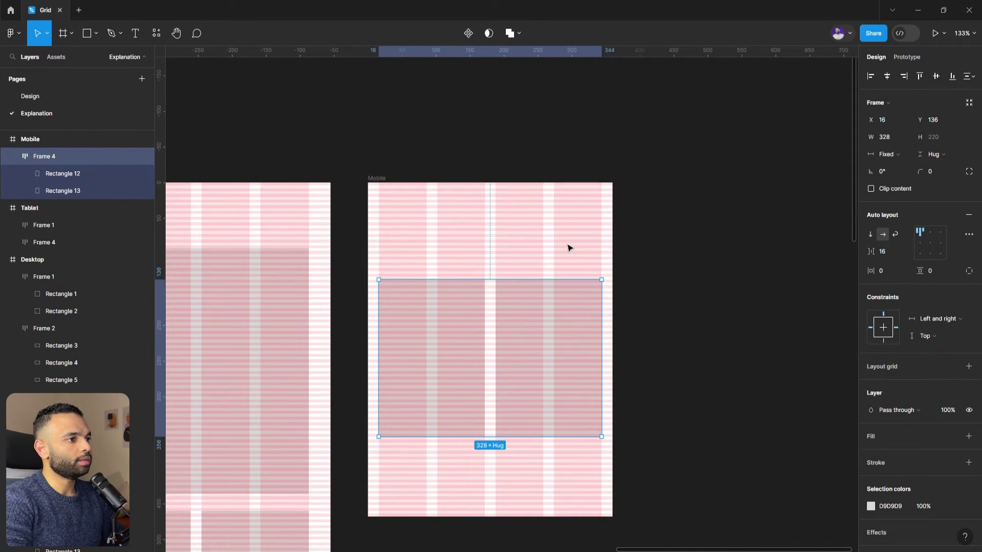
Search the quick actions for "nud" and open the Nudge amount settings
left_click(88, 109)
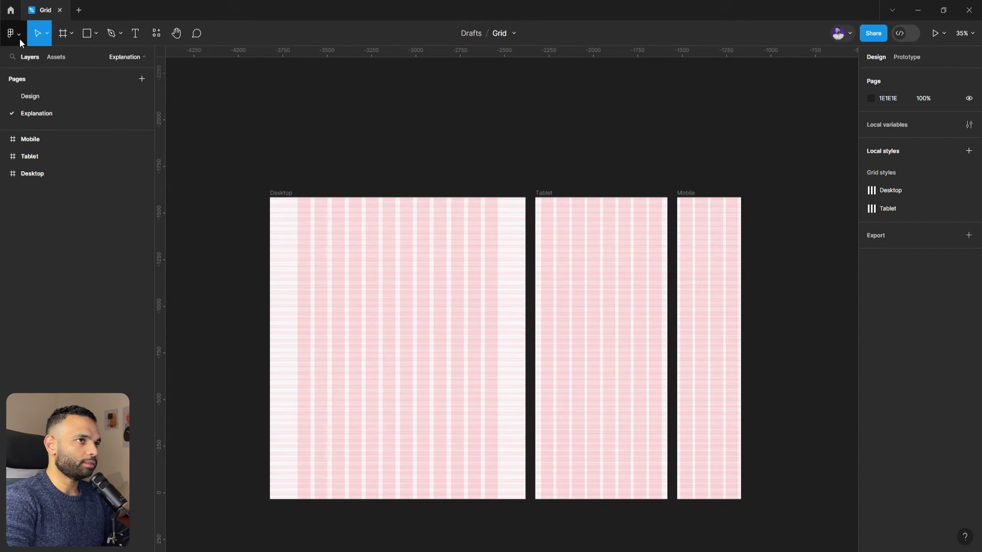
left_click(20, 39)
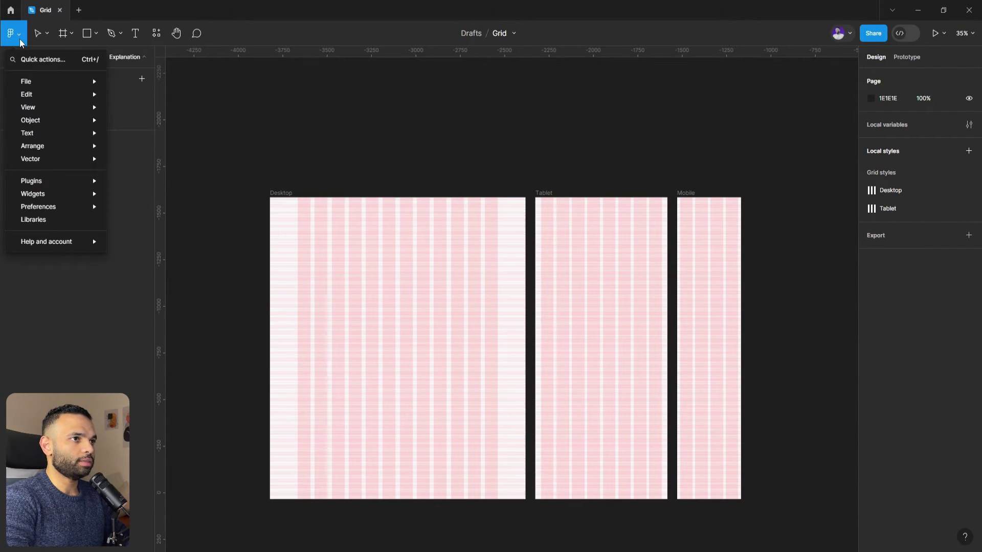
left_click(37, 59)
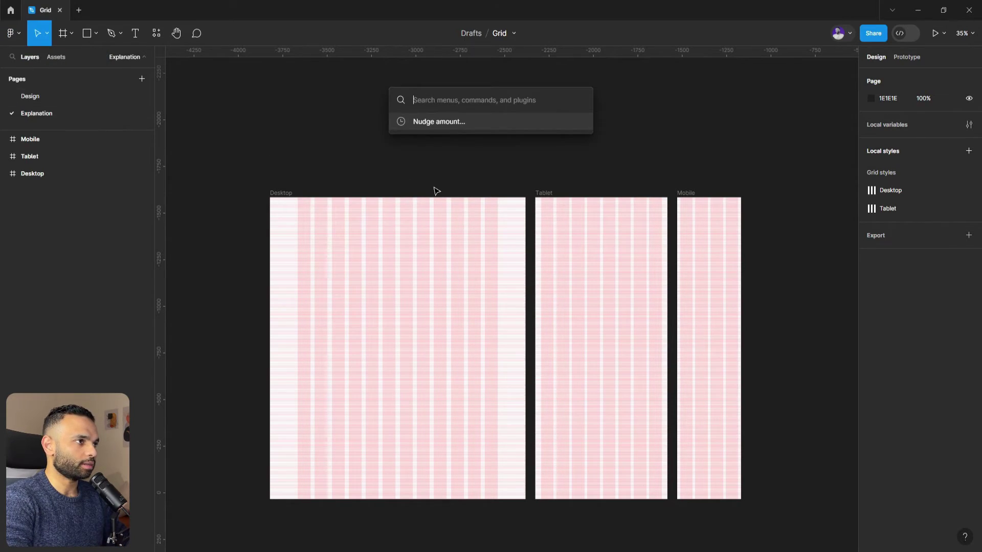
type("nud")
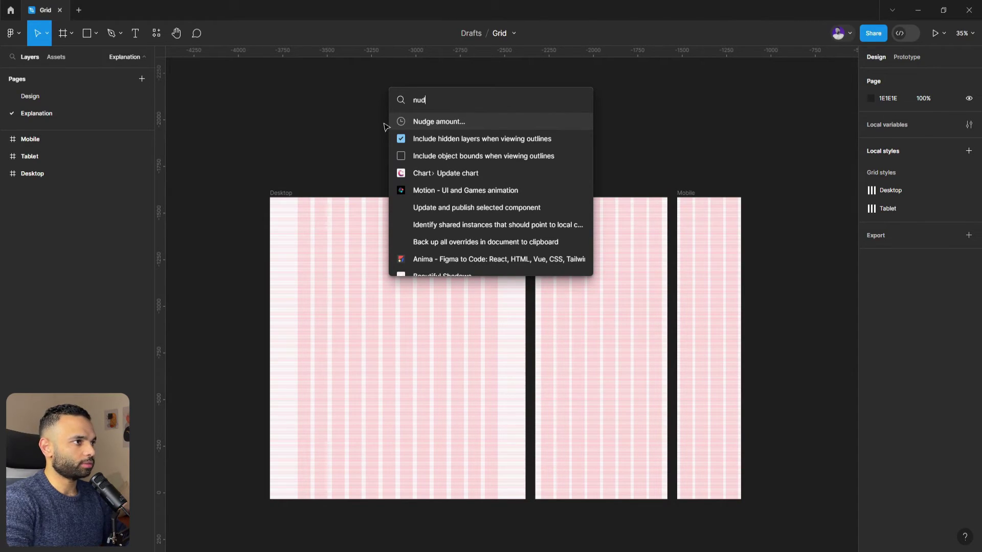
left_click(429, 121)
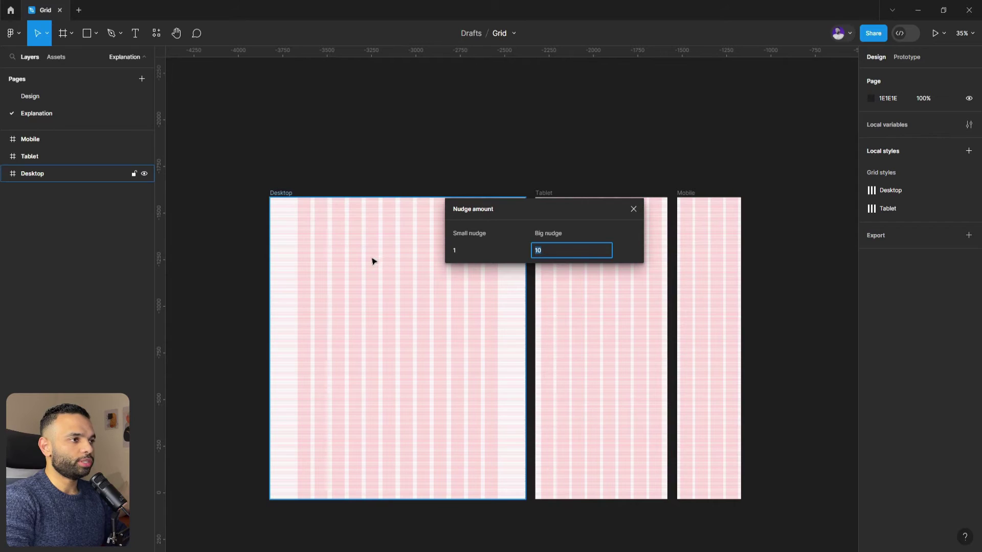
Draw a rectangle about 360 × 360 at X 156 in the Desktop frame and move it down three small nudges to Y 195
left_click(87, 32)
left_click_drag(299, 233, 361, 301)
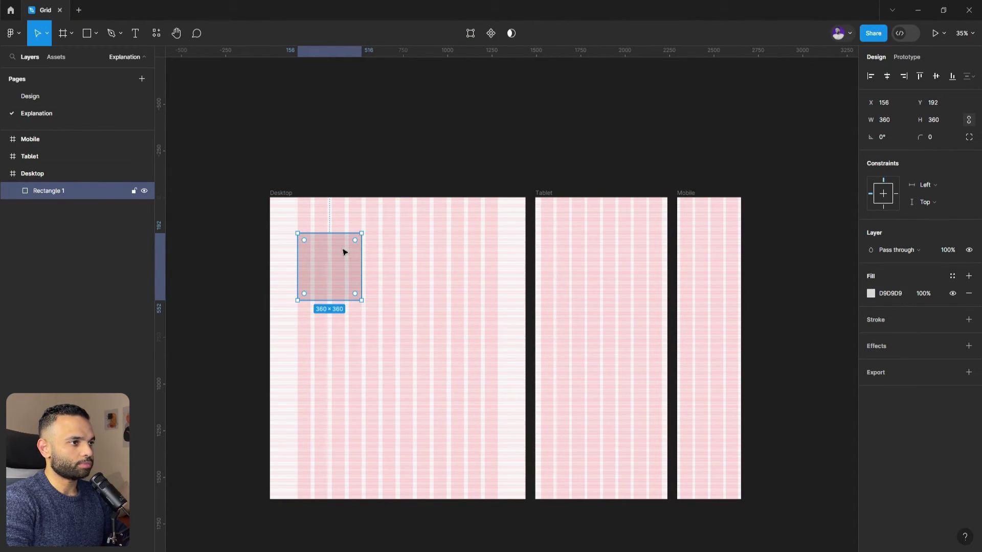
key("Down")
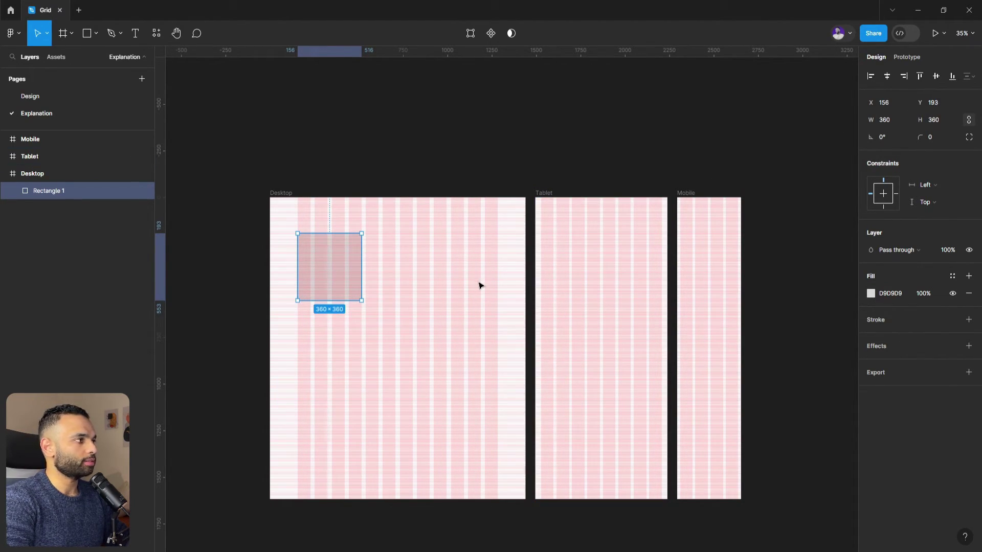
key("Down")
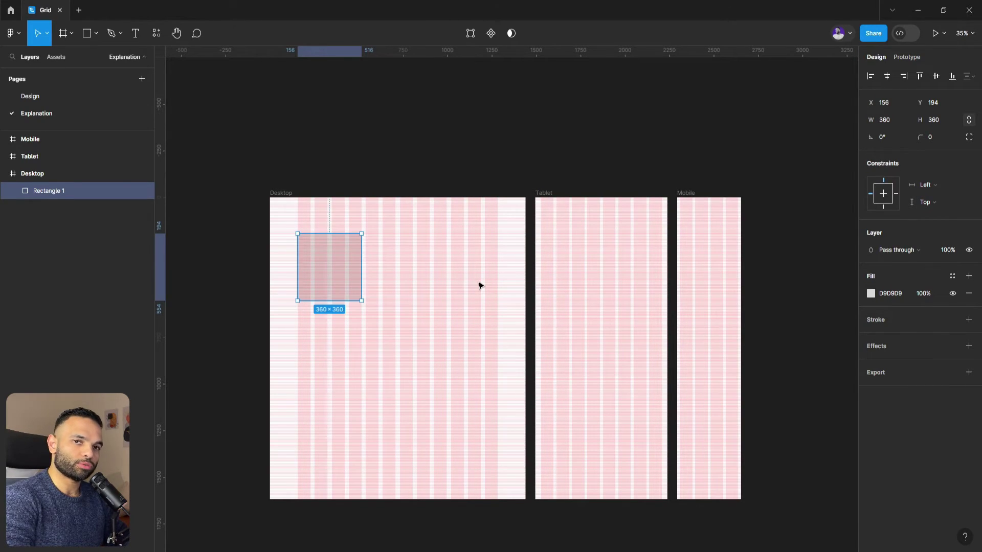
key("Down")
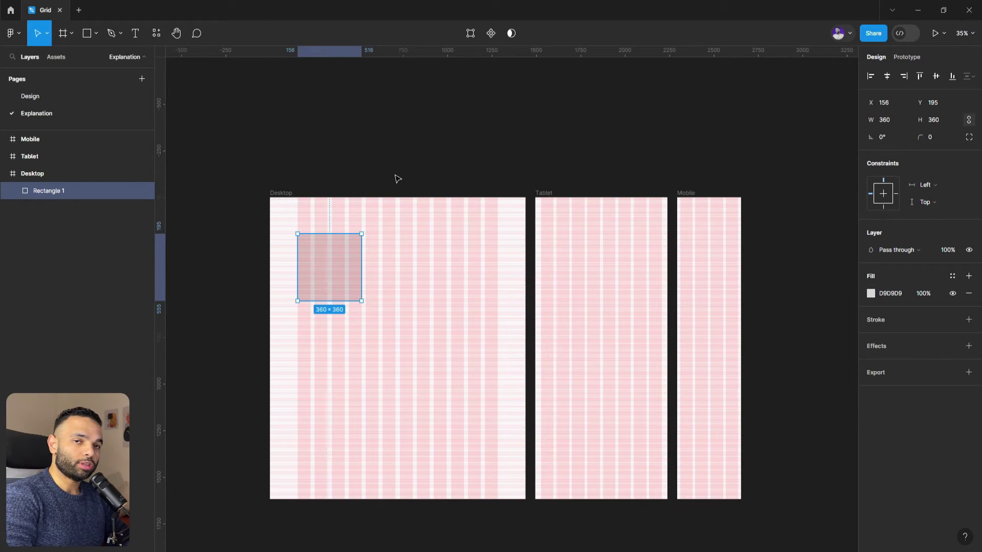
Move the rectangle down three big nudges to Y 225
key("shift+Down")
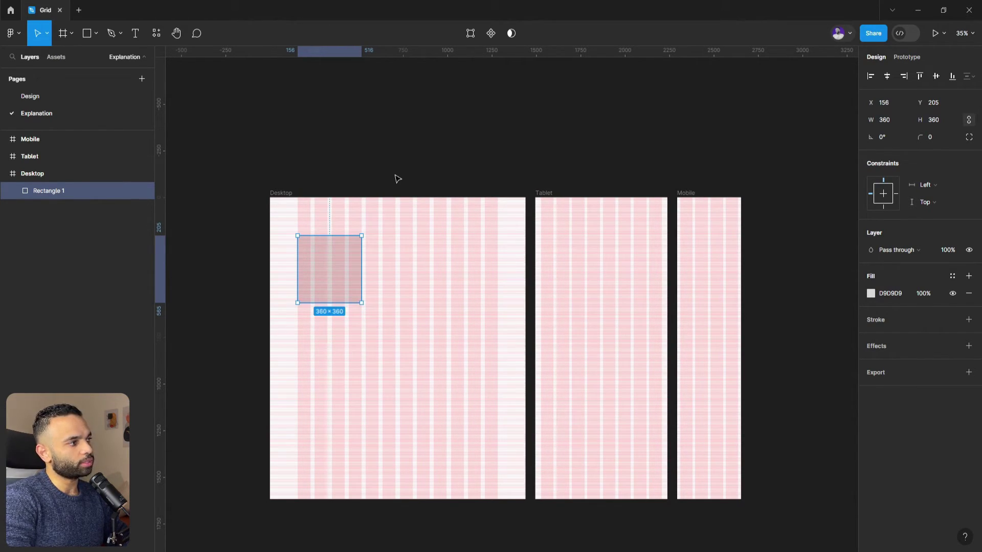
key("shift+Down")
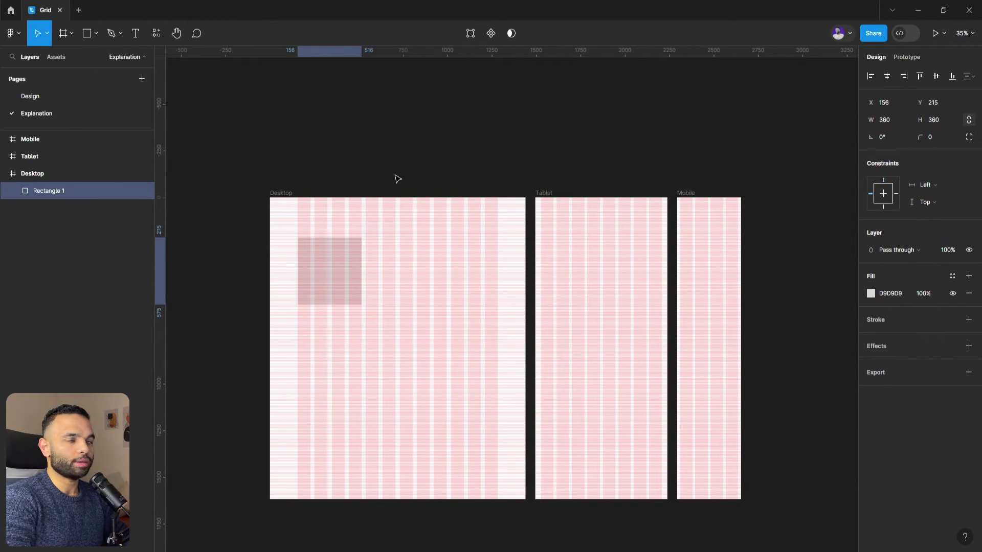
key("shift+Down")
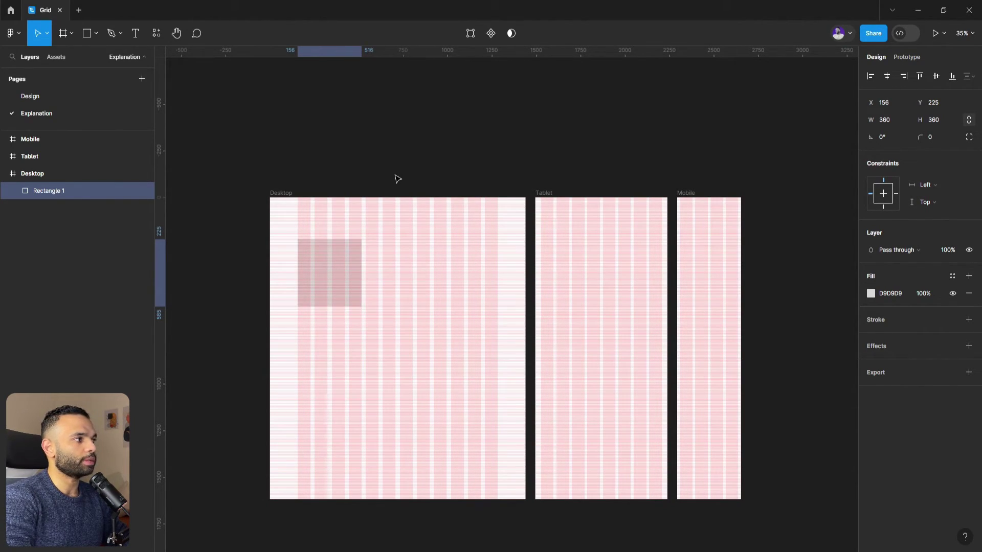
Review the small and big nudge values in the Nudge amount settings and leave them as they are
left_click(12, 33)
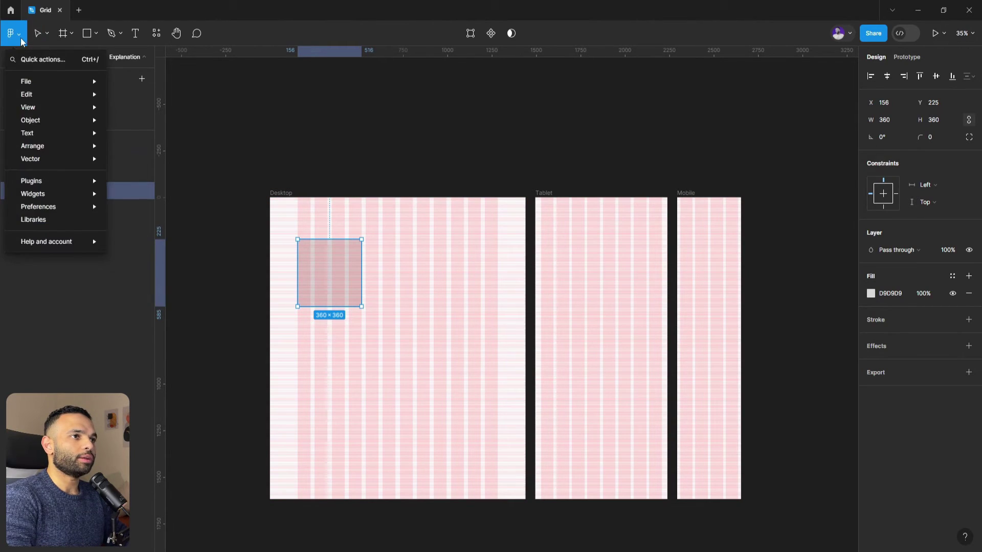
left_click(18, 60)
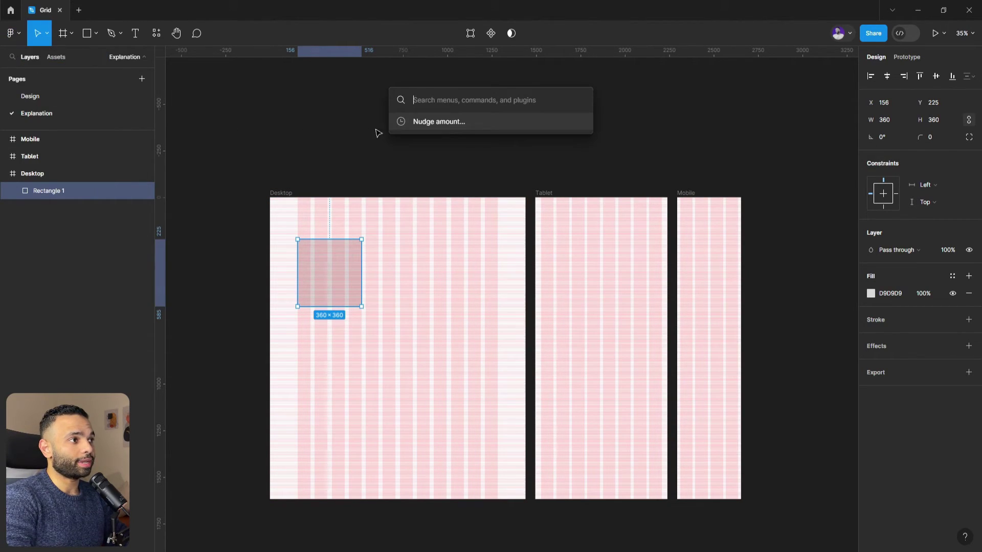
left_click(494, 119)
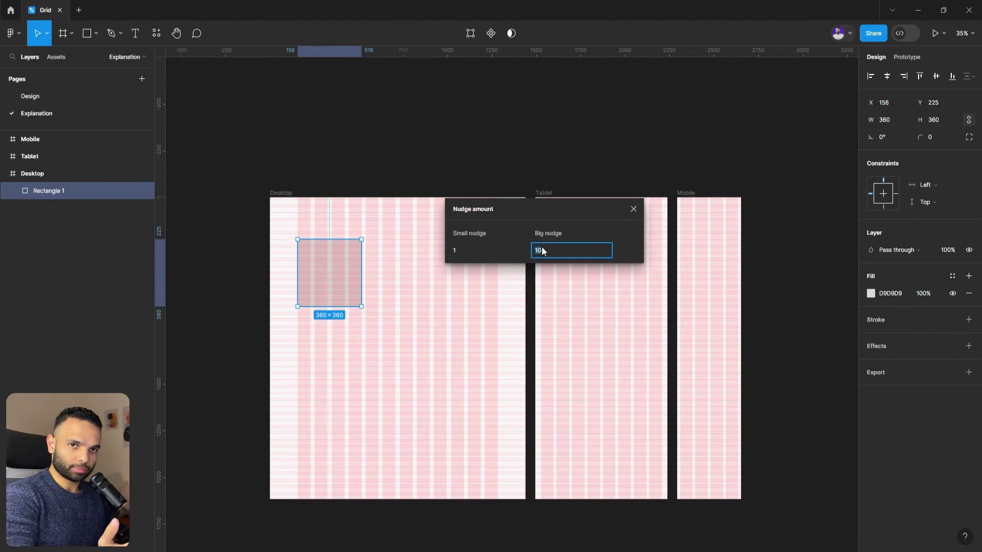
key("Escape")
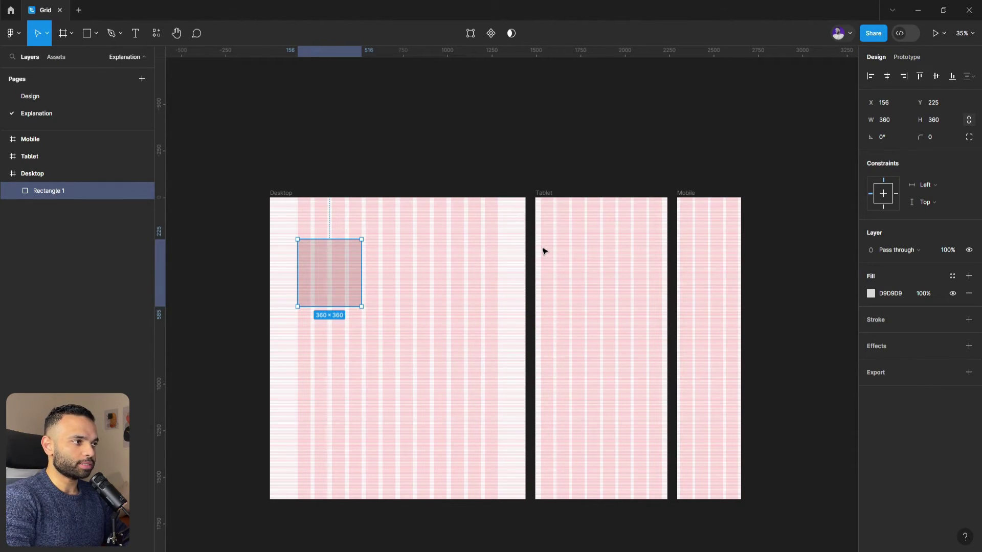
Move the rectangle in the Desktop frame further down in repeated small nudges of 1 px
mouse_move(329, 272)
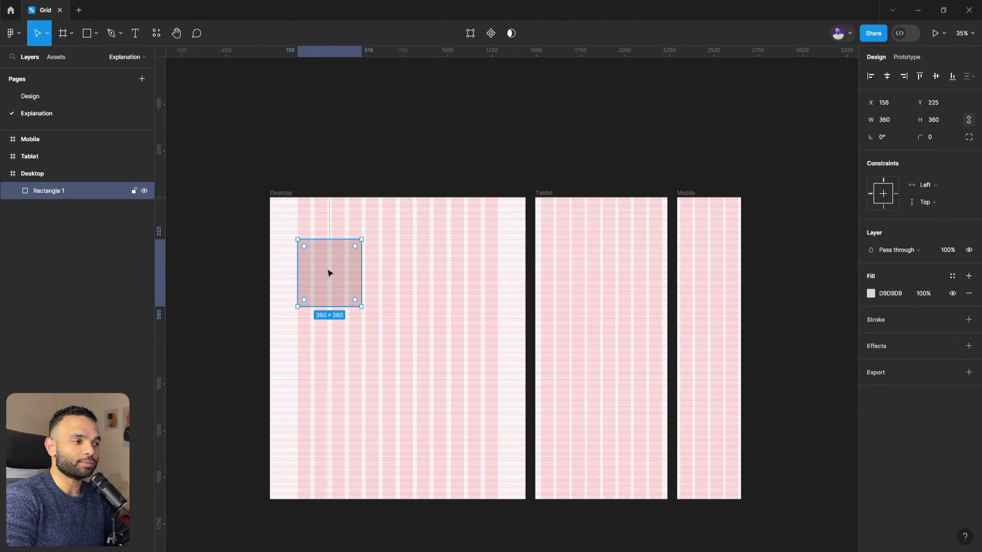
left_click_drag(328, 273, 329, 273)
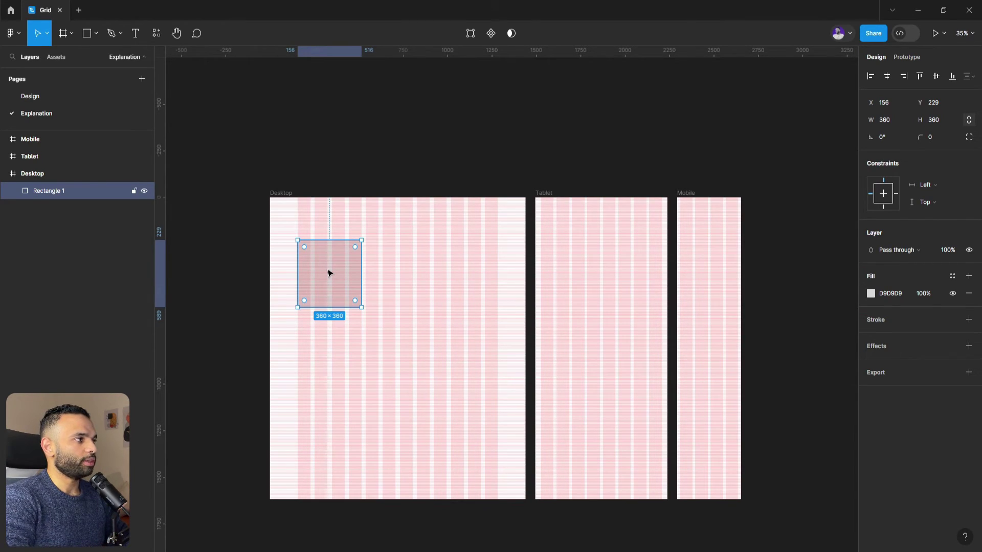
key("Down")
key("Down")
key("Down")
key("Down")
key("Down")
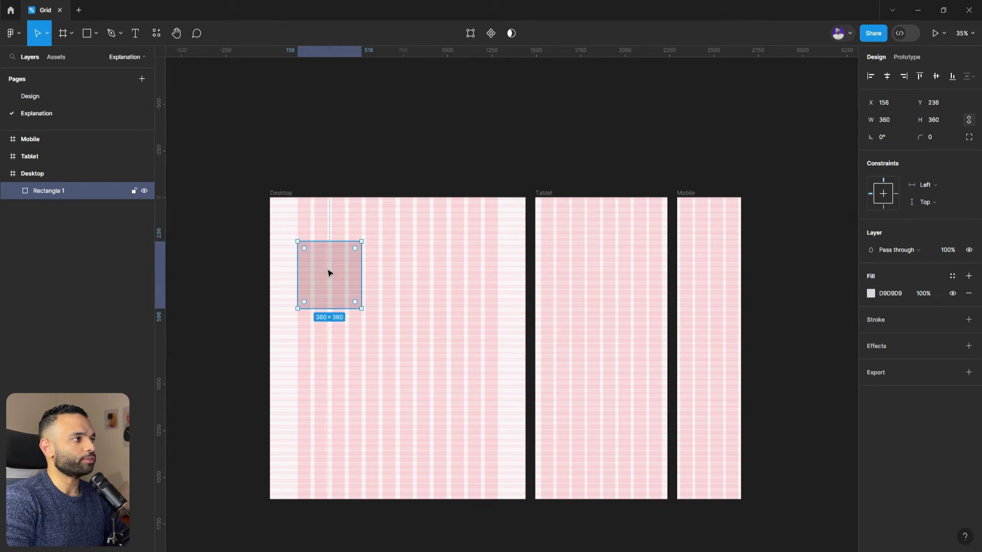
key("Down")
key("Down")
key("Down")
key("Down")
key("Down")
key("Down")
key("Down")
key("Down")
key("Down")
key("Down")
key("Down")
key("Down")
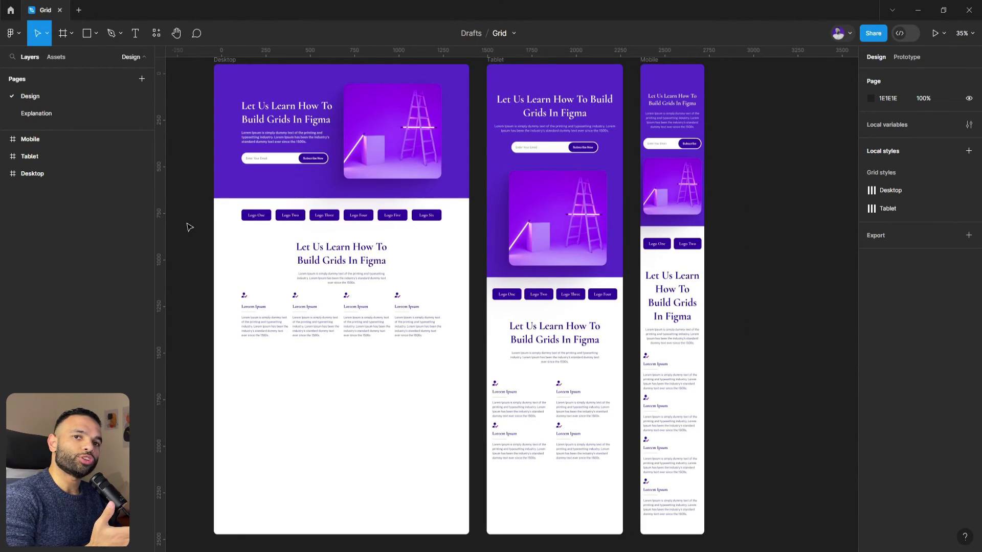
Show the layout grids over the Design page's frames and select the text block and image inside the Desktop hero section
key("ctrl+g")
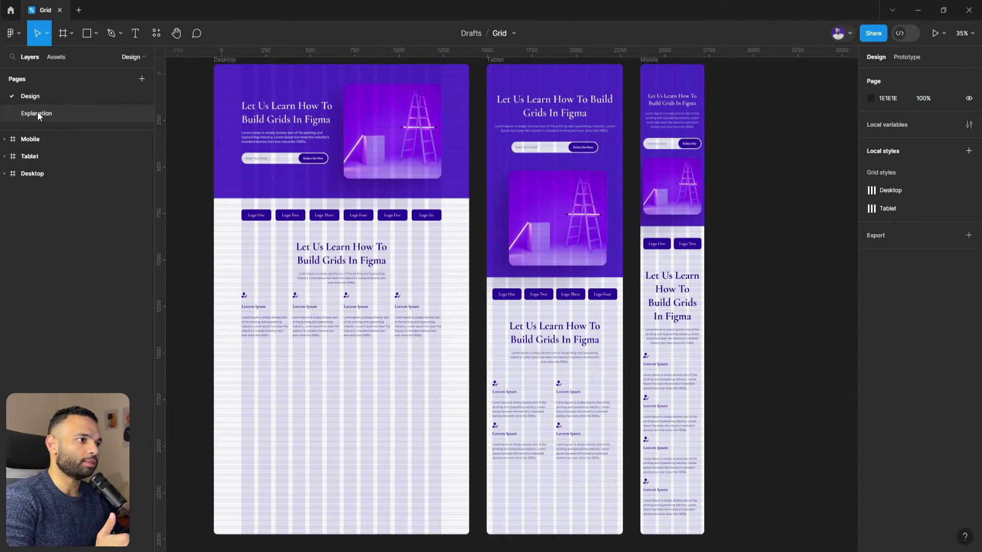
left_click(294, 166)
key("Return")
scroll(394, 231, "up", 3)
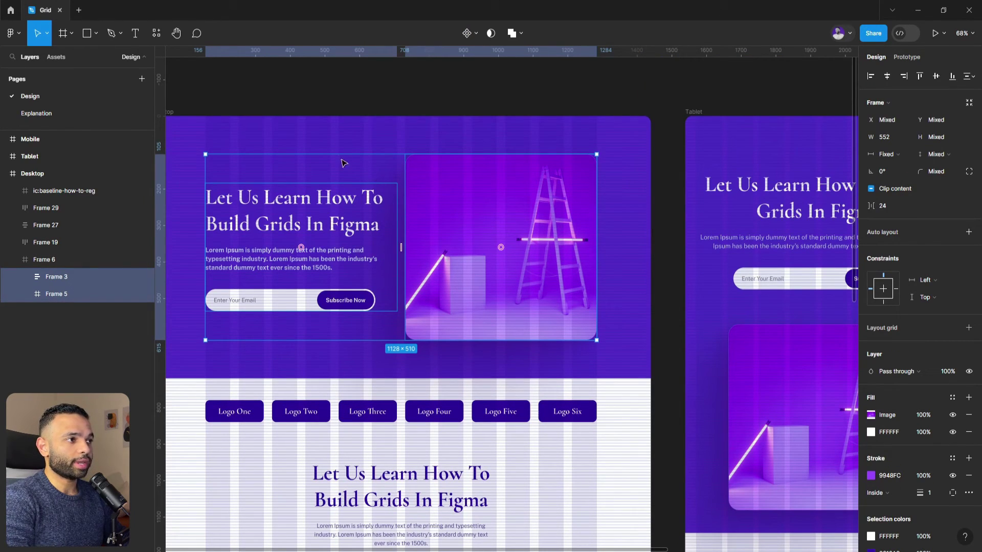
Widen the Desktop hero image to 732 px so it extends past the frame's right edge
left_click(478, 270)
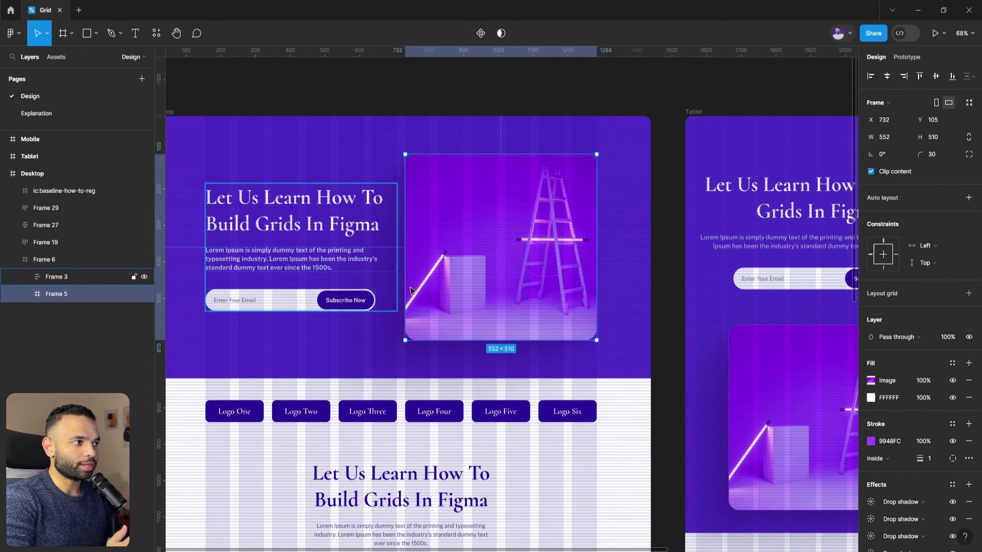
left_click_drag(597, 219, 659, 222)
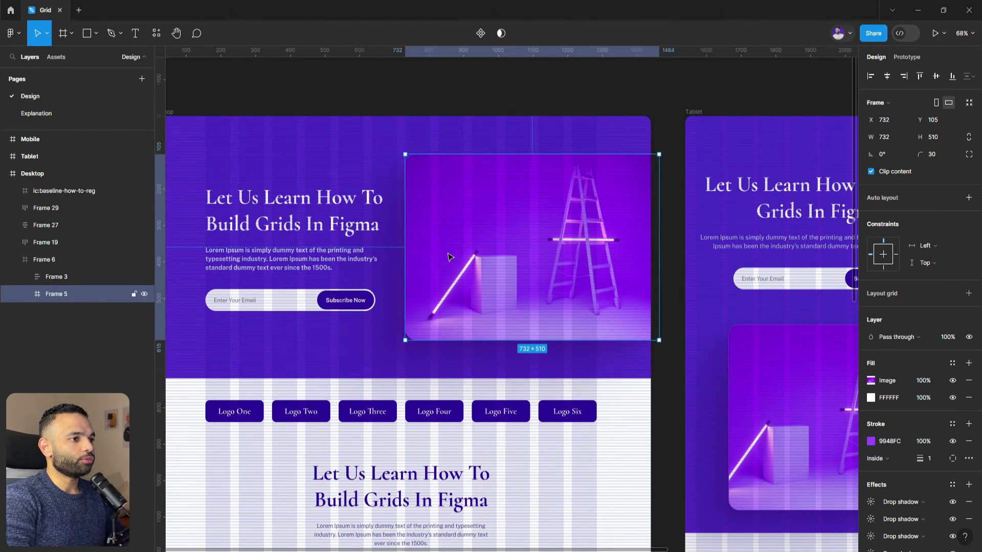
scroll(459, 238, "down", 3)
scroll(345, 234, "up", 2)
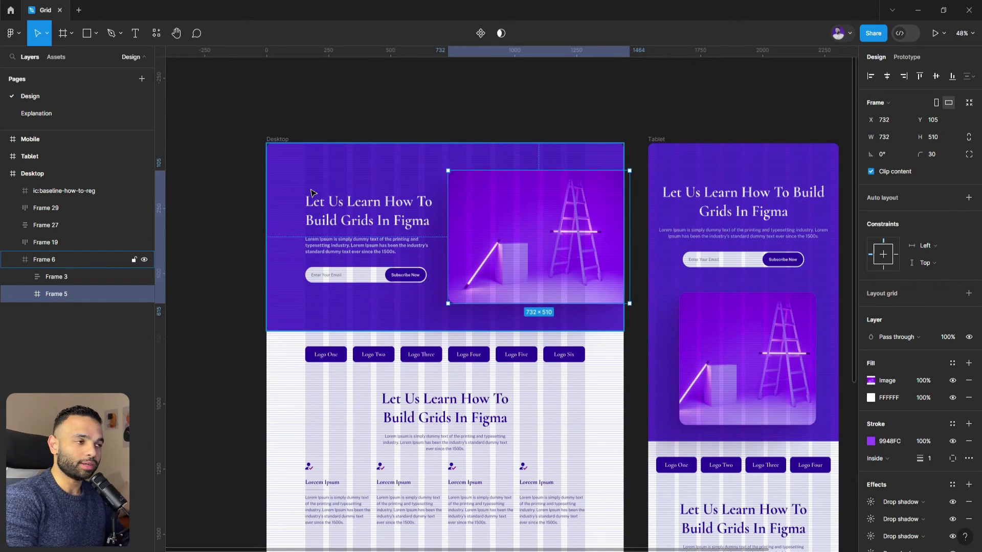
Try moving the Desktop hero text block to X 71 and the four-column feature row to X 267, and undo both moves
left_click(347, 233)
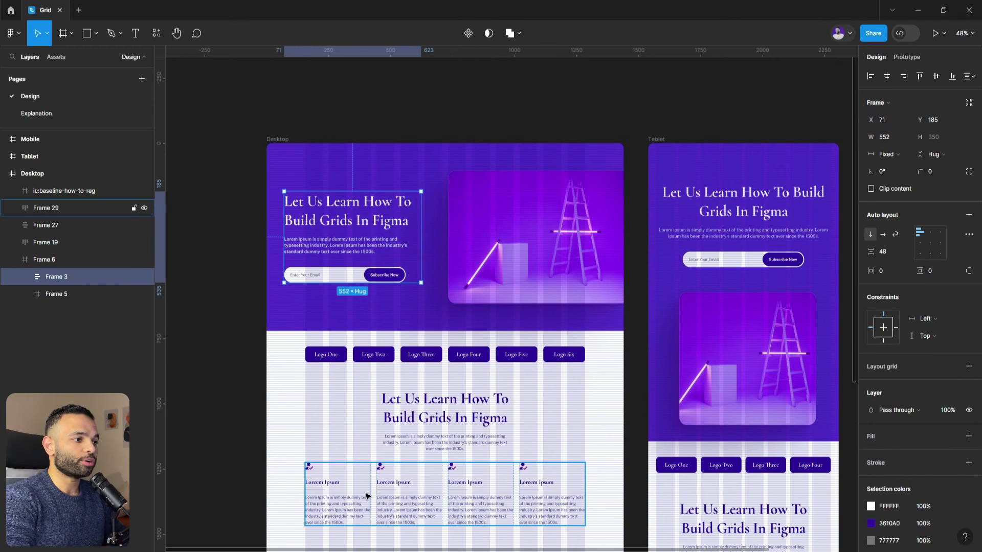
left_click(394, 498)
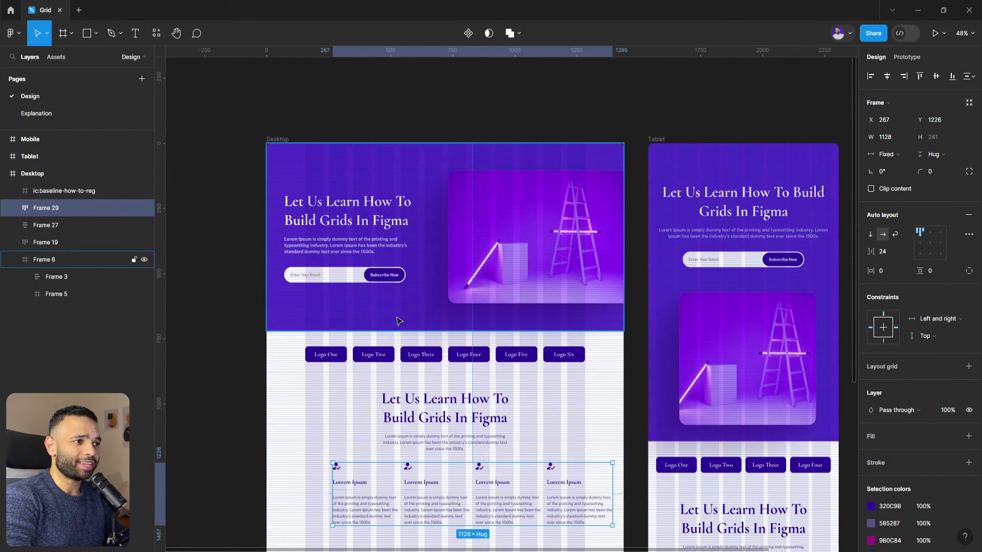
key("ctrl+z")
key("ctrl+z")
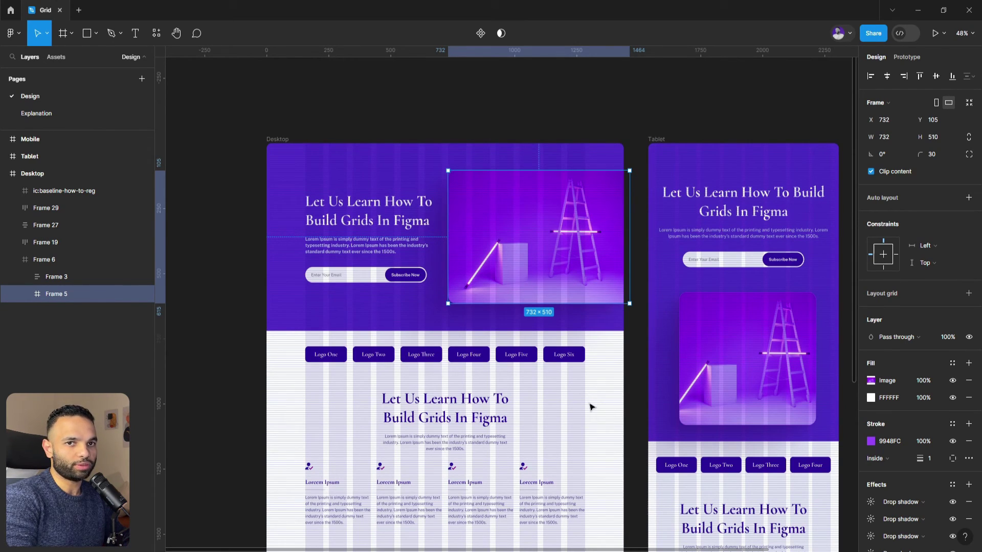
Examine how the Logo One button and the rest of the Desktop logo row line up with the grid columns
left_click(335, 355)
scroll(335, 356, "up", 5)
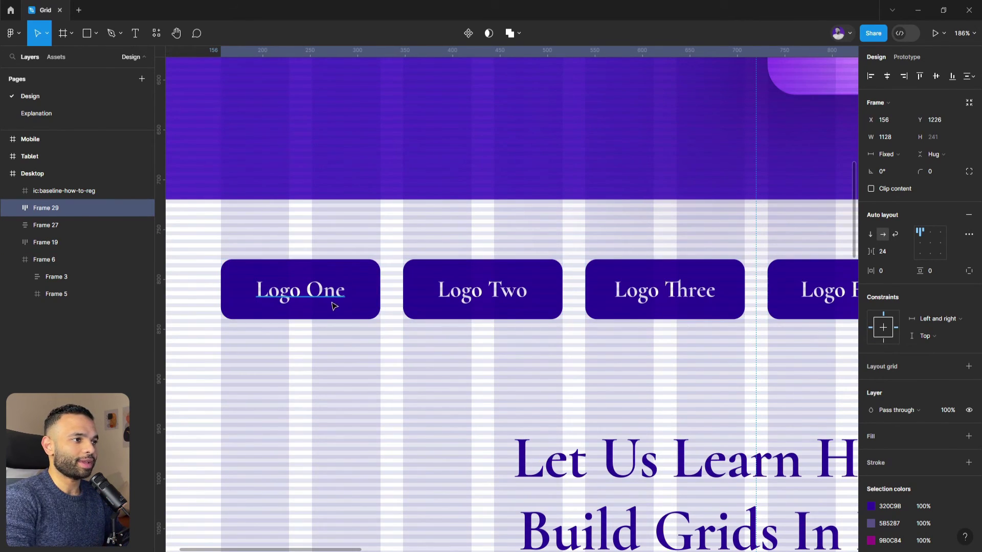
left_click(358, 281)
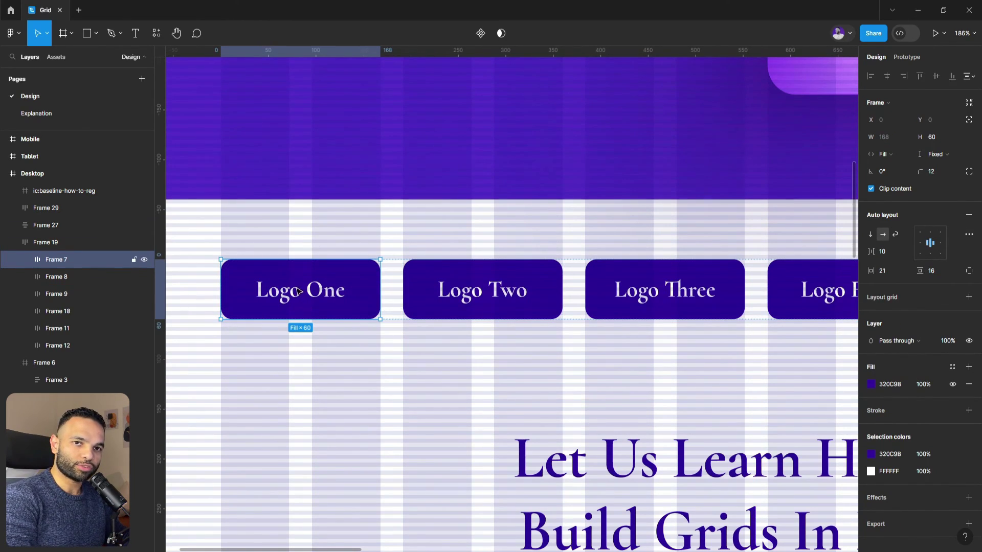
scroll(265, 326, "down", 3)
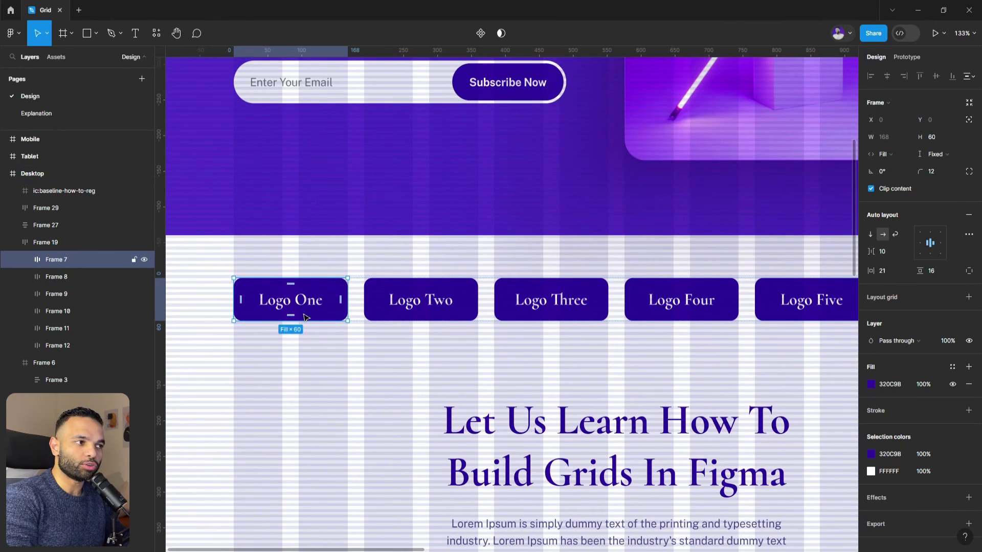
scroll(301, 346, "down", 5)
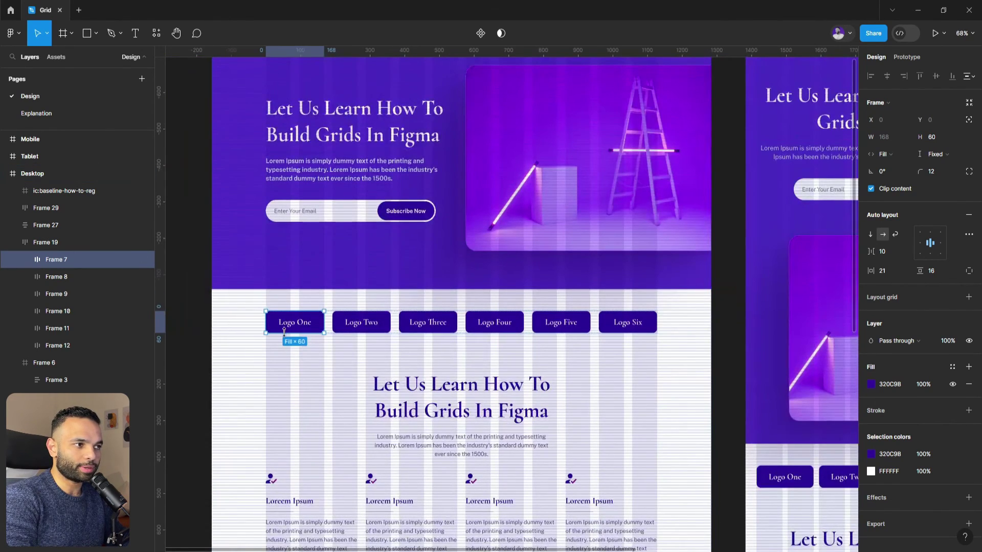
scroll(481, 401, "up", 3)
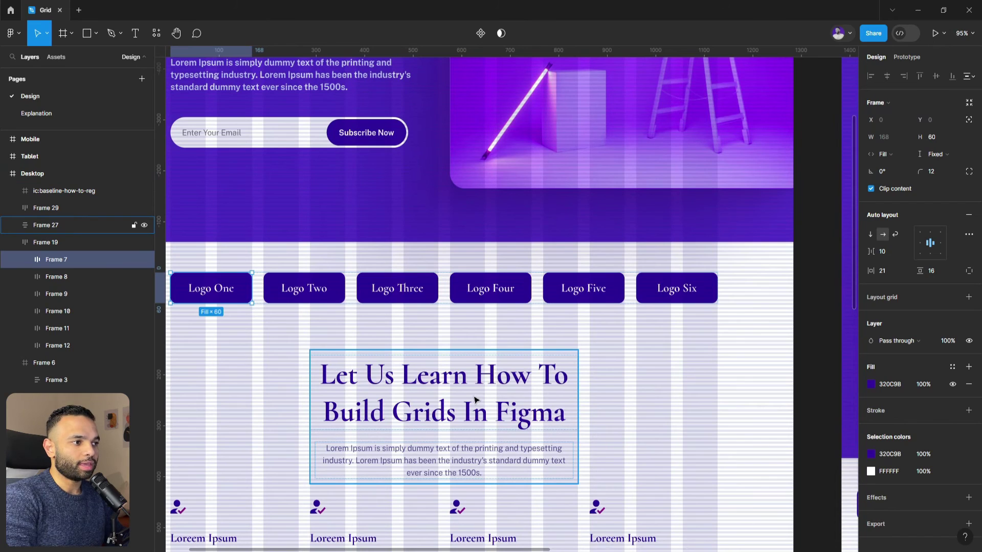
Examine how the centred heading block and feature row fit the Desktop columns, and compare the grids across all three frames
left_click(475, 400)
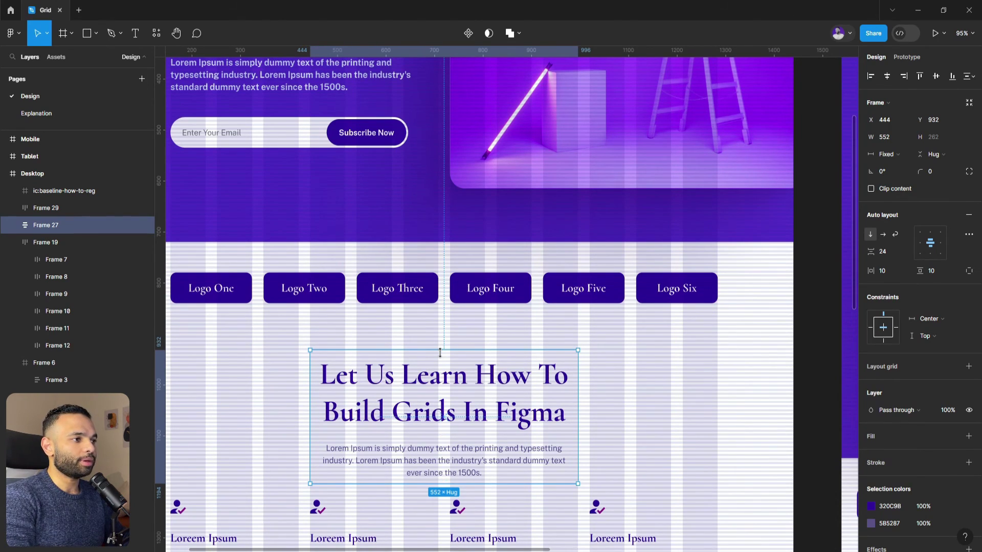
scroll(439, 353, "down", 3)
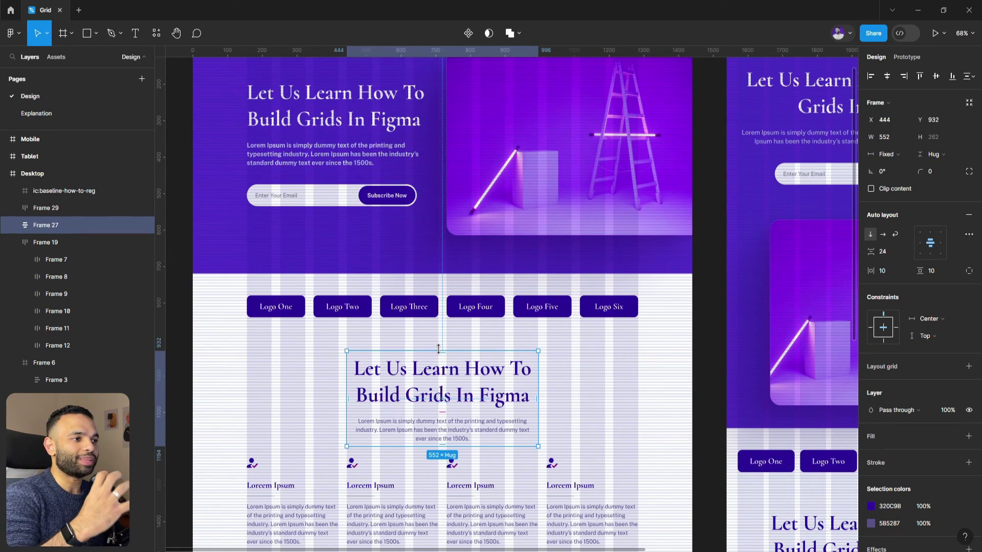
scroll(376, 283, "down", 5)
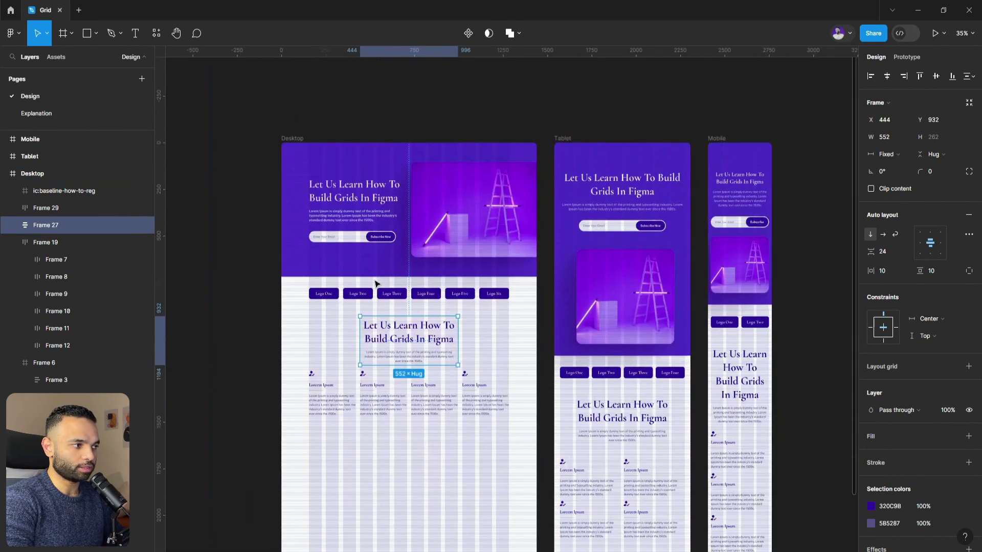
scroll(376, 284, "right", 3)
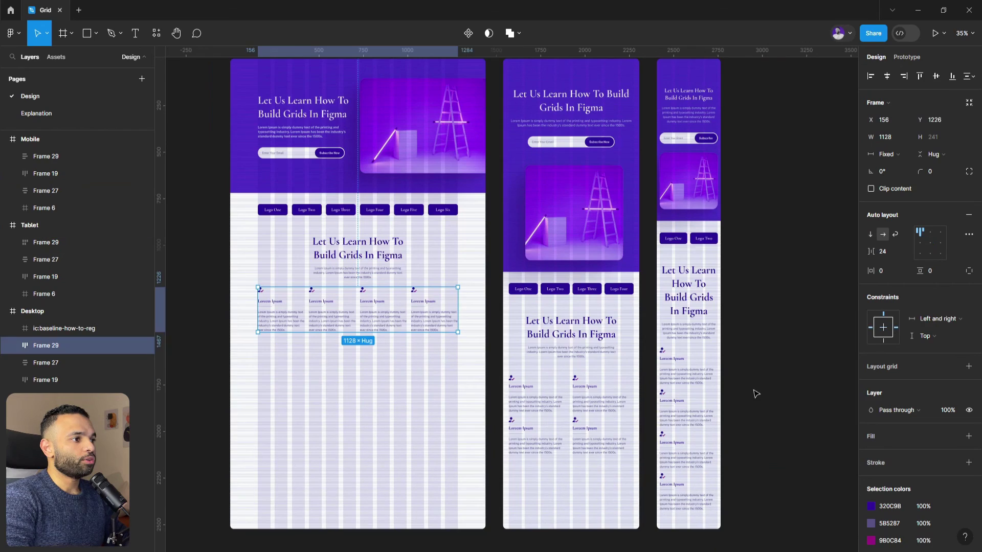
left_click(762, 391)
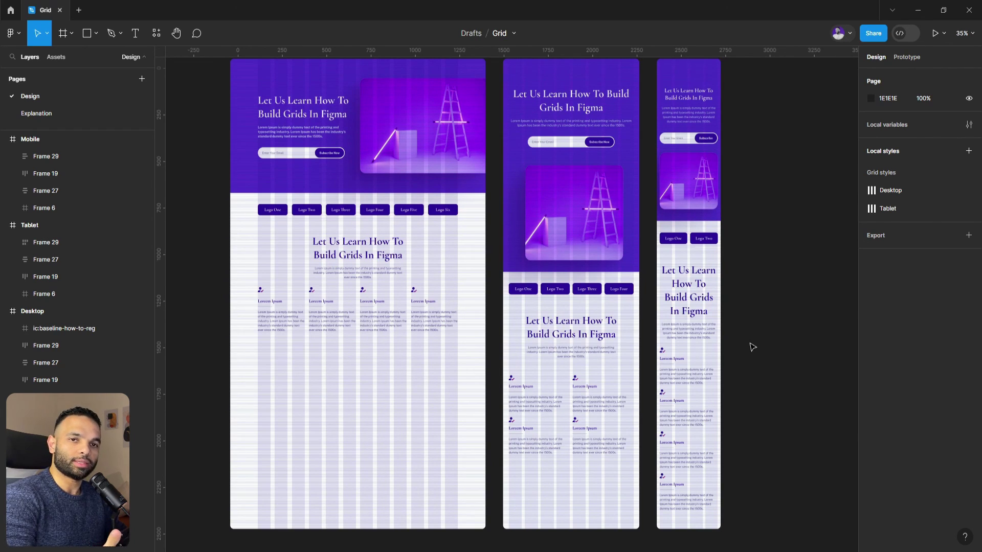
scroll(745, 347, "up", 3)
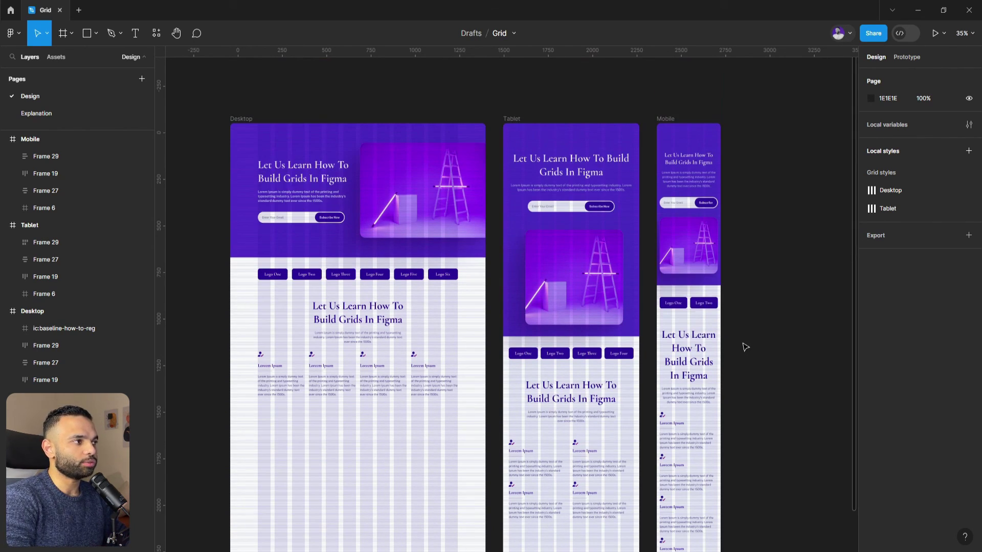